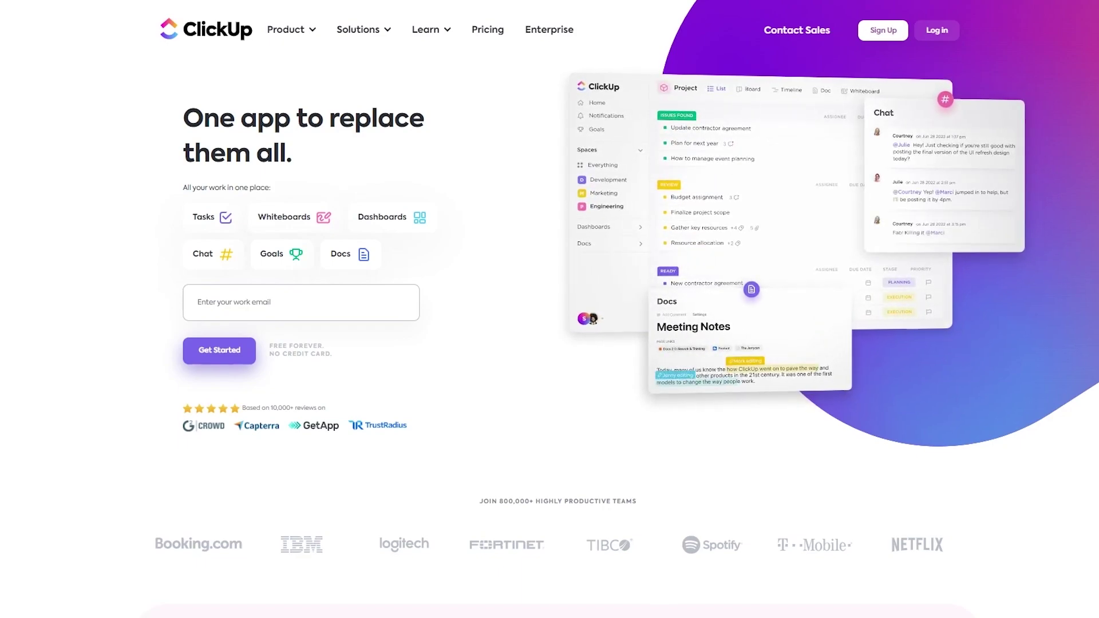
Paste the e-mail address into the sign-up box and start signing up
right_click(325, 312)
left_click(379, 420)
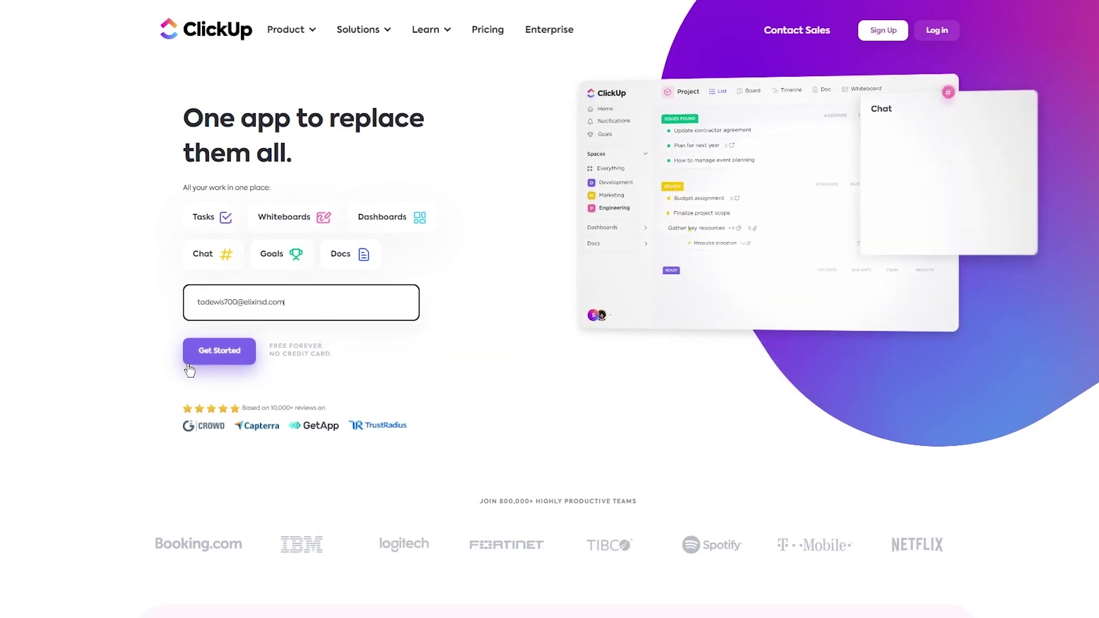
left_click(189, 363)
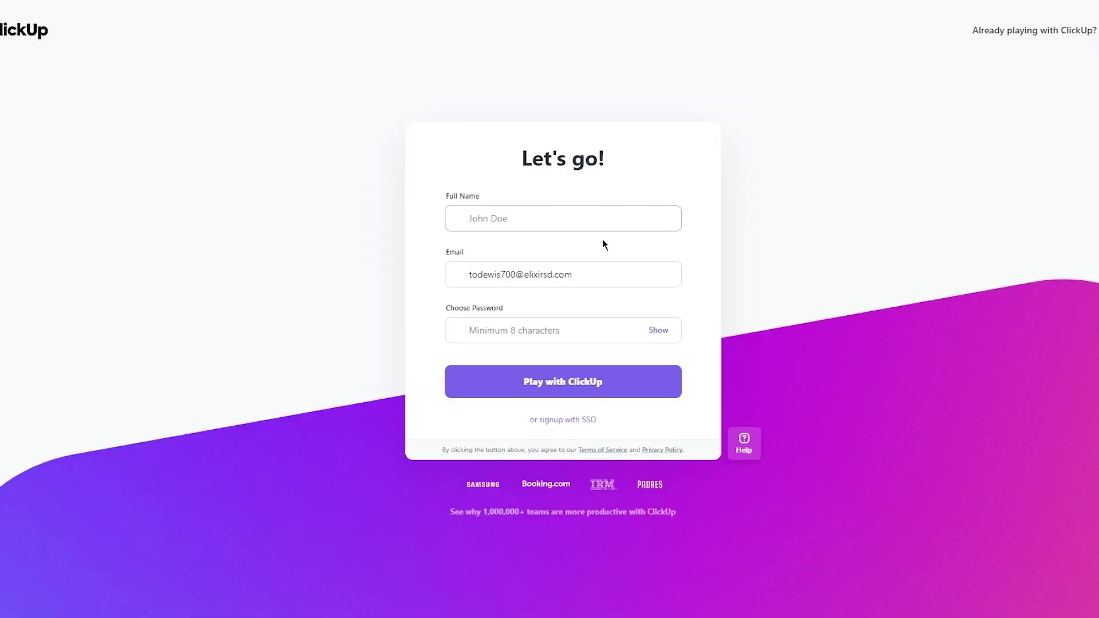
right_click(561, 331)
left_click(522, 332)
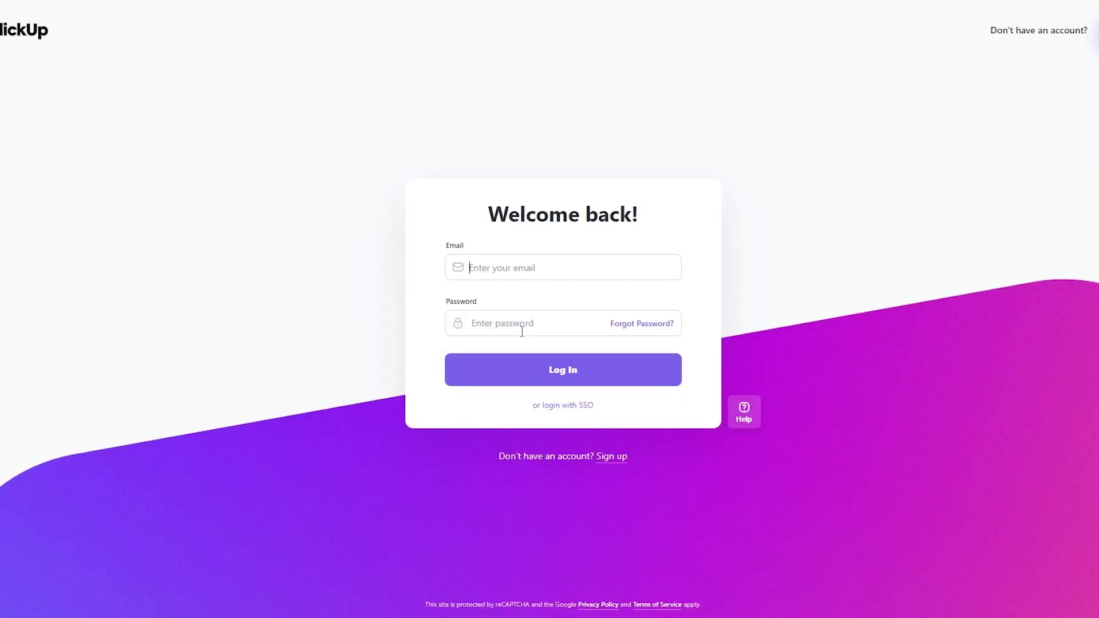
Fill the sign-up form with the e-mail address, full name and a password
left_click(522, 273)
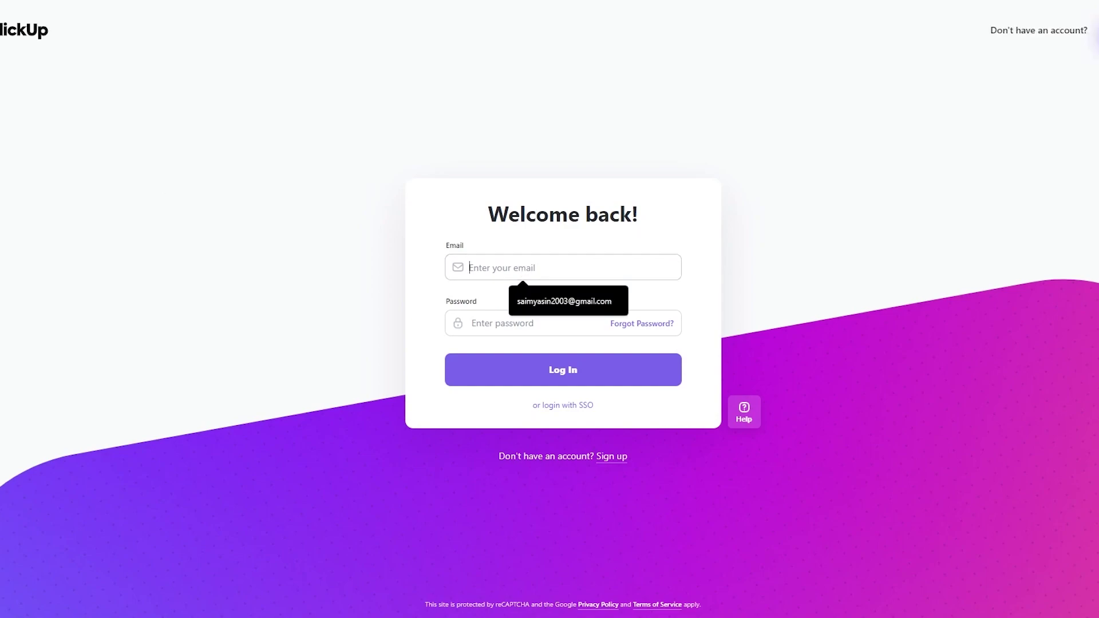
key("Escape")
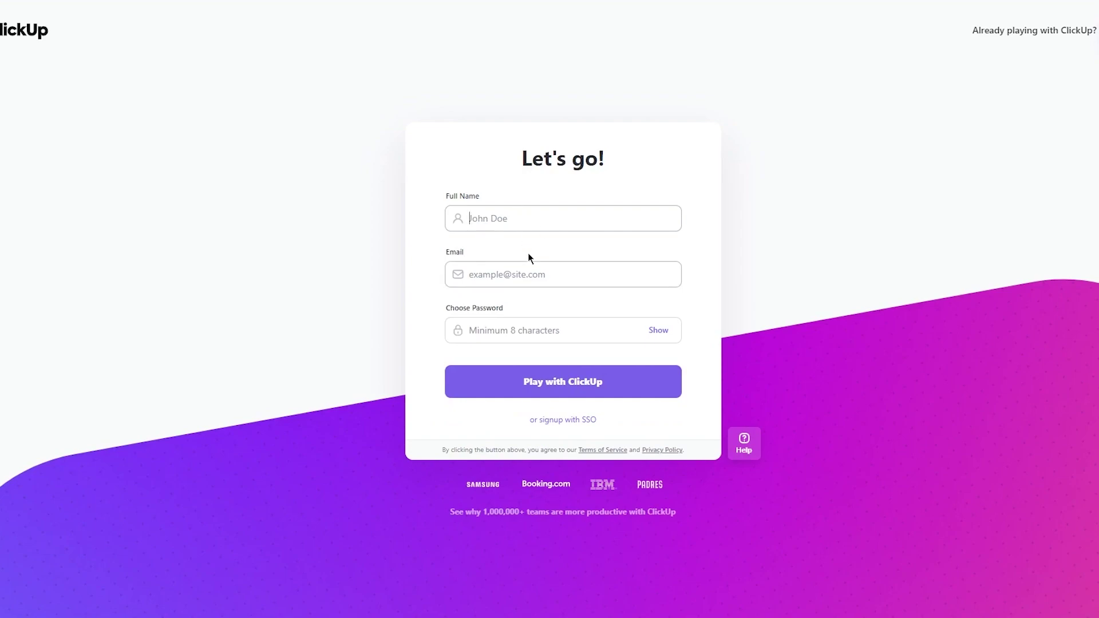
right_click(537, 267)
right_click(515, 272)
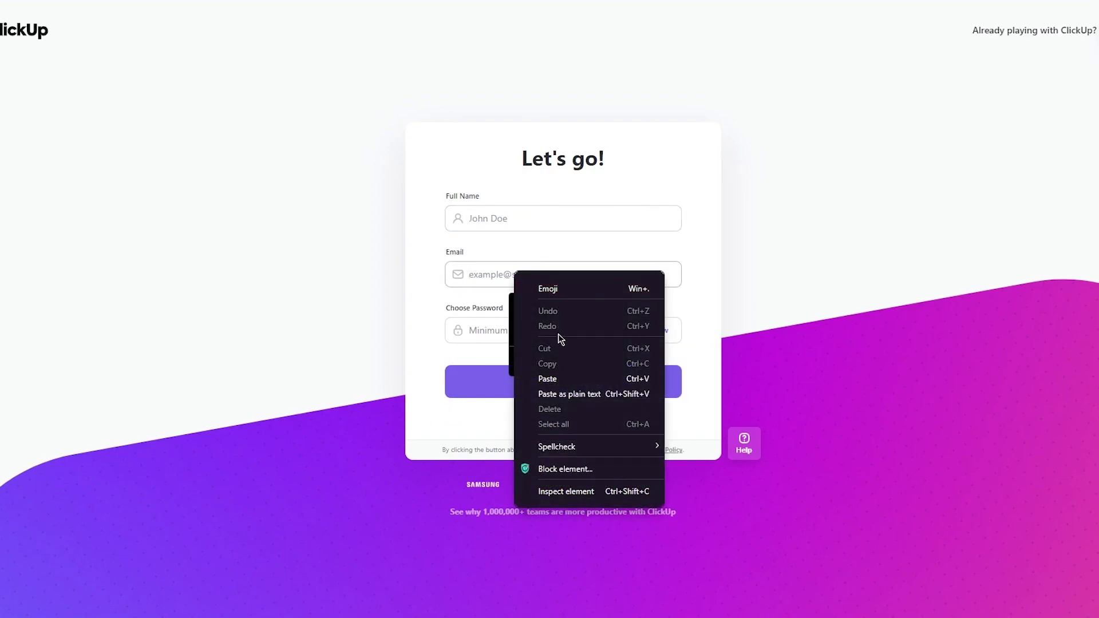
left_click(548, 378)
left_click(518, 218)
left_click(535, 257)
left_click(507, 332)
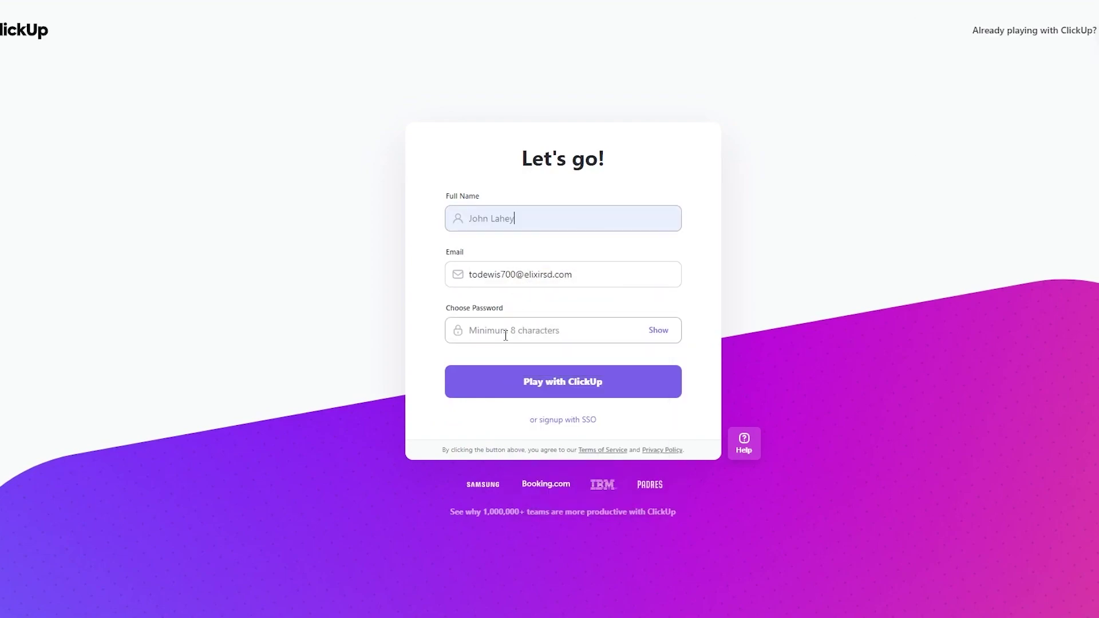
type("•••••")
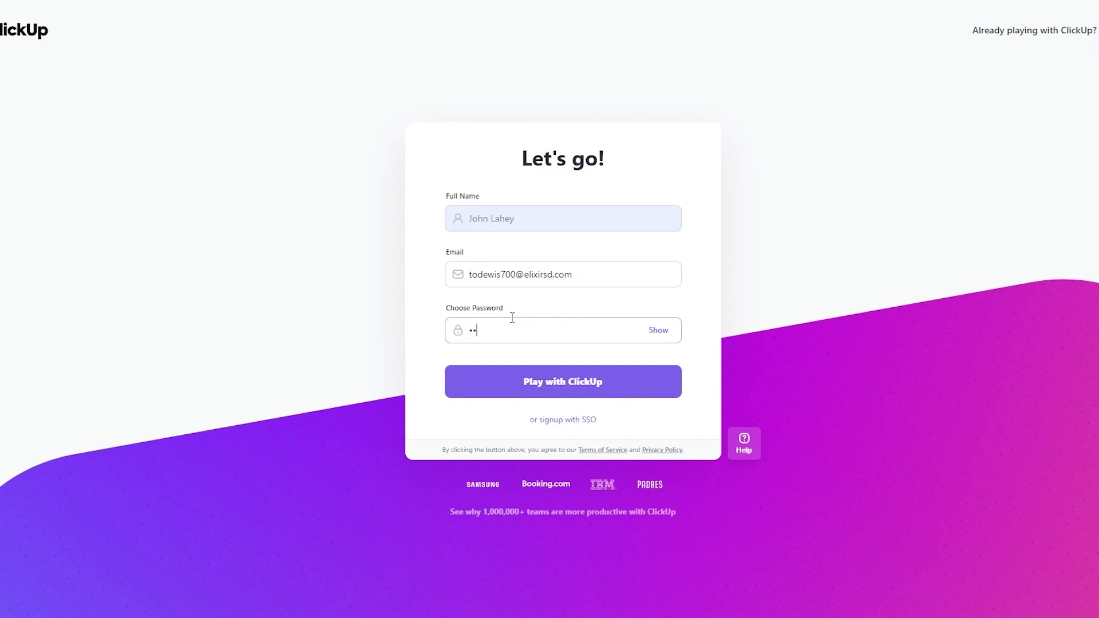
type("••••")
Submit the sign-up and enter the e-mailed confirmation code
left_click(640, 381)
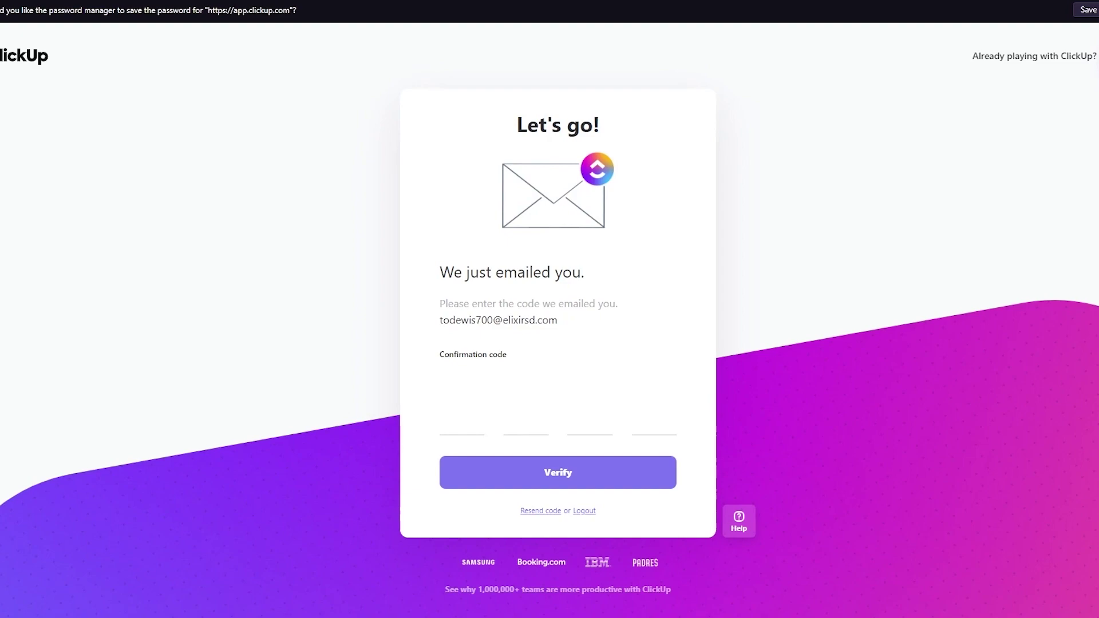
left_click(455, 401)
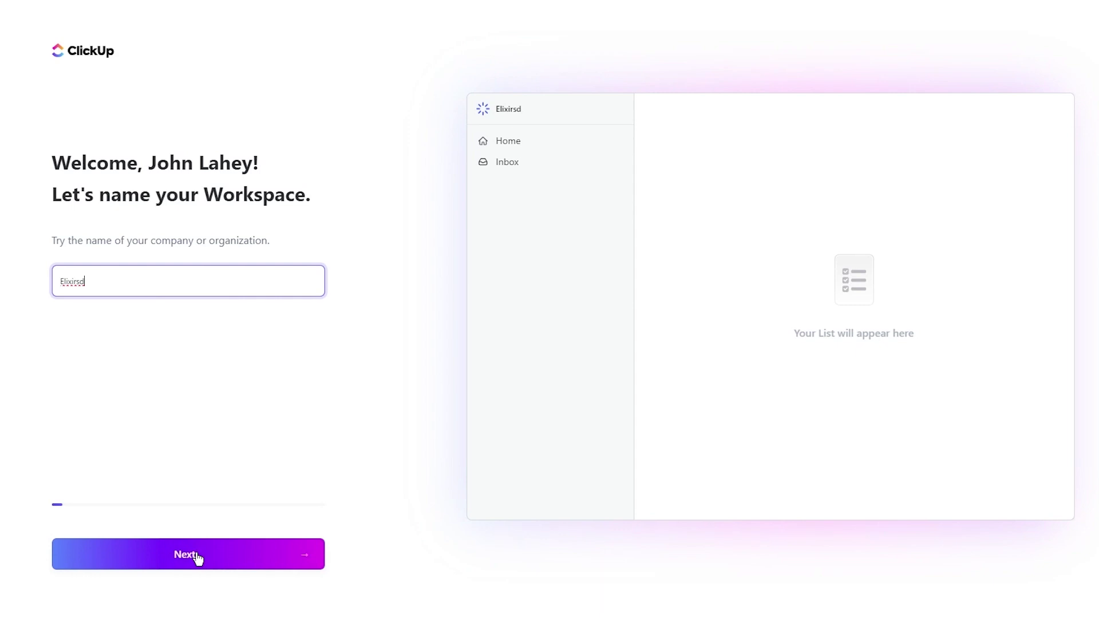
Confirm the workspace name and keep the Docs and Dashboards apps
left_click(161, 553)
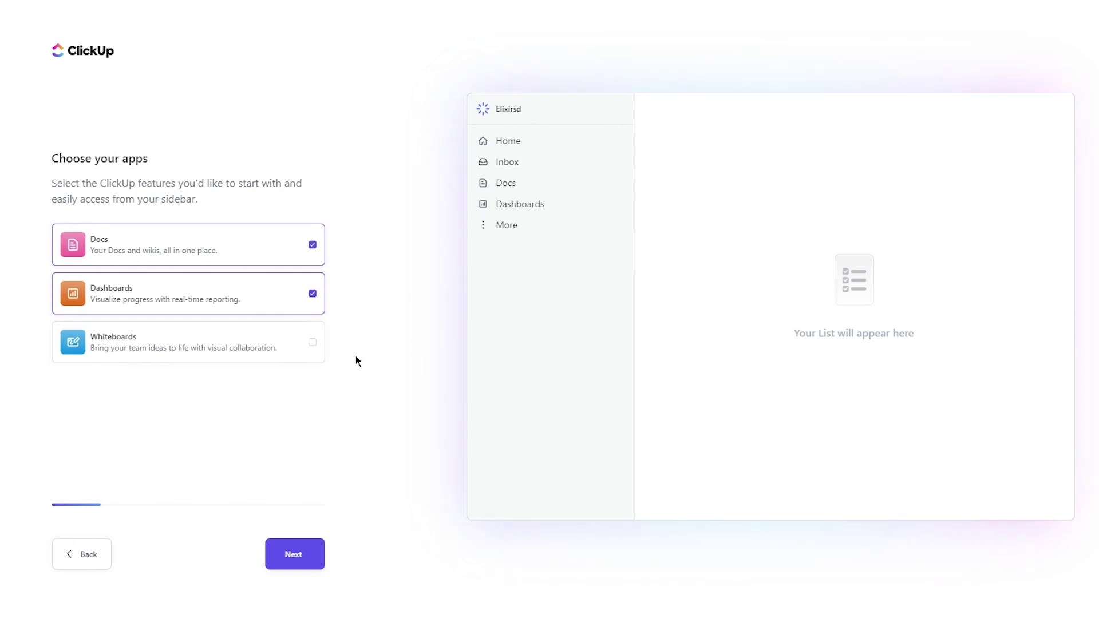
left_click(302, 549)
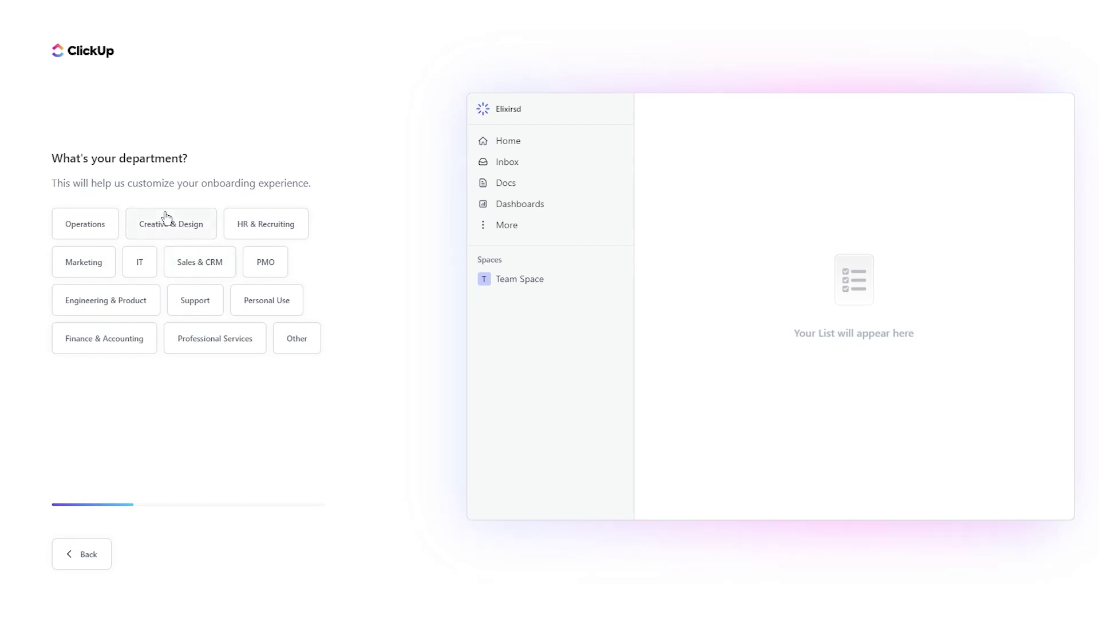
Choose Sales & CRM with team size 26-50, skipping invites, tool import and phone number
left_click(196, 259)
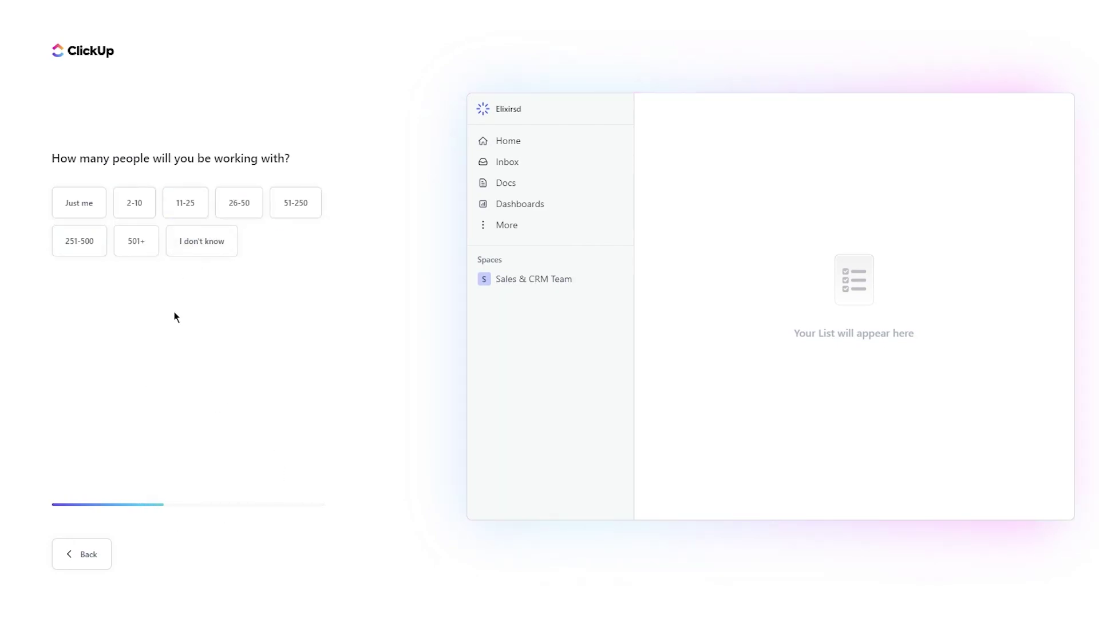
left_click(243, 205)
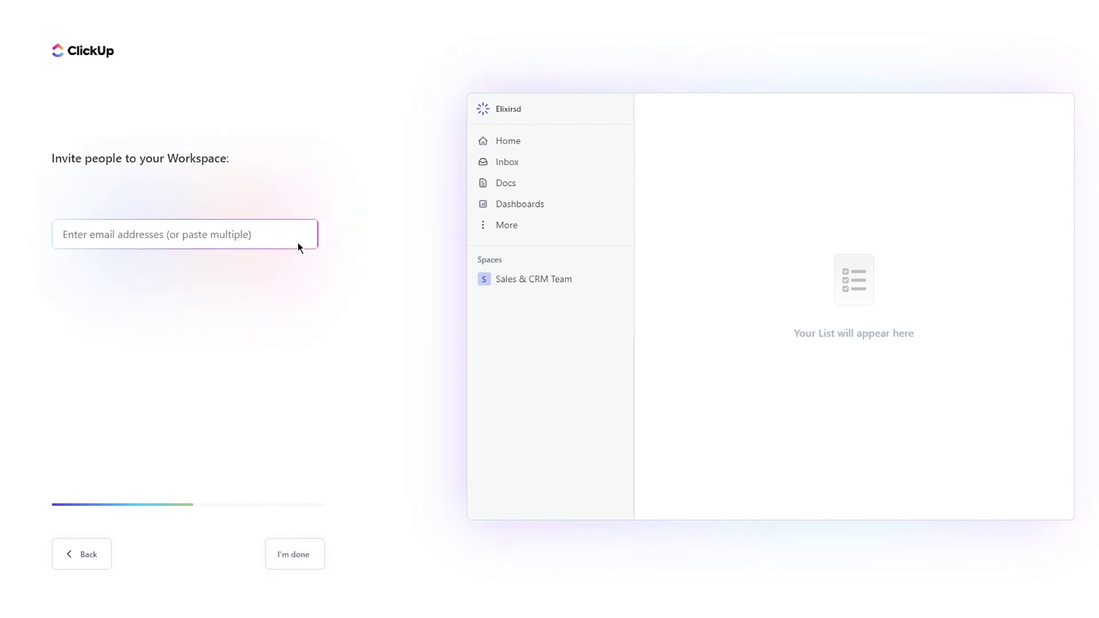
left_click(294, 551)
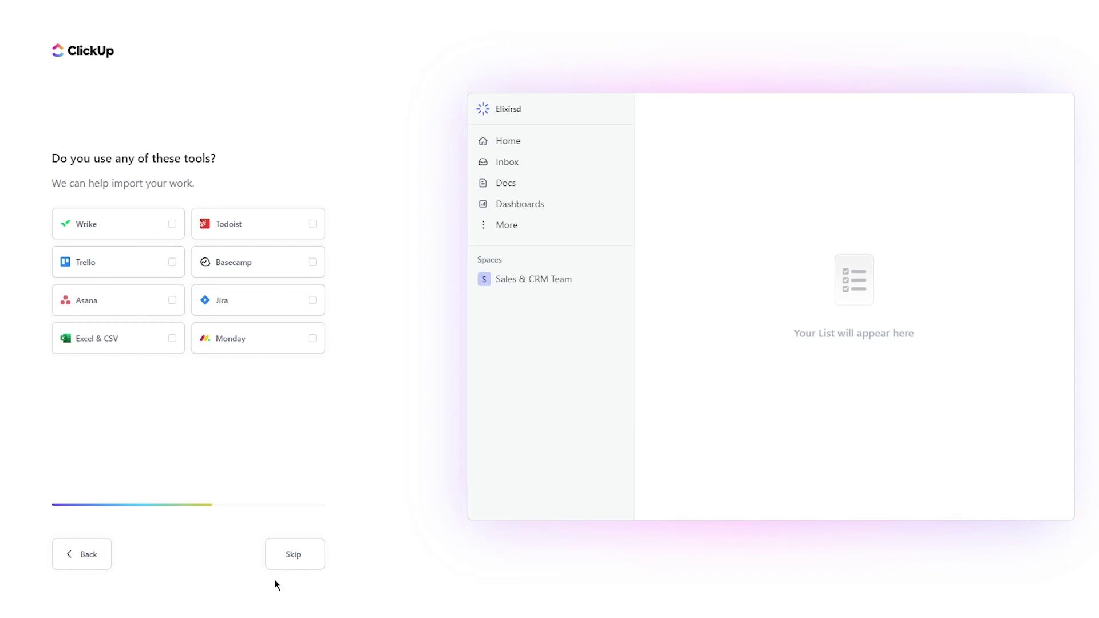
left_click(293, 556)
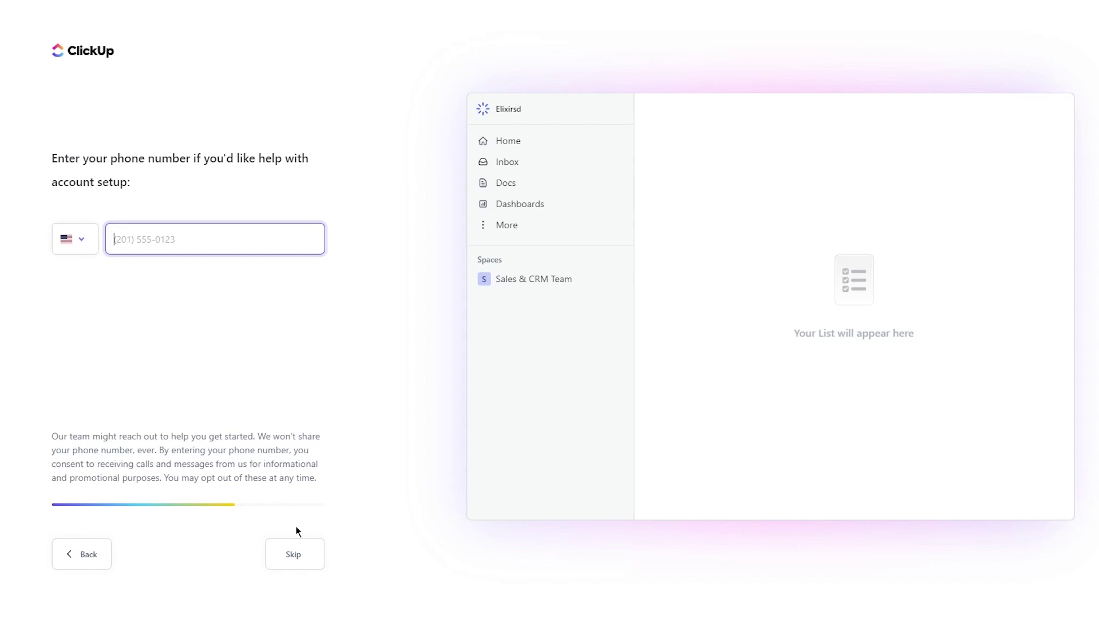
left_click(306, 566)
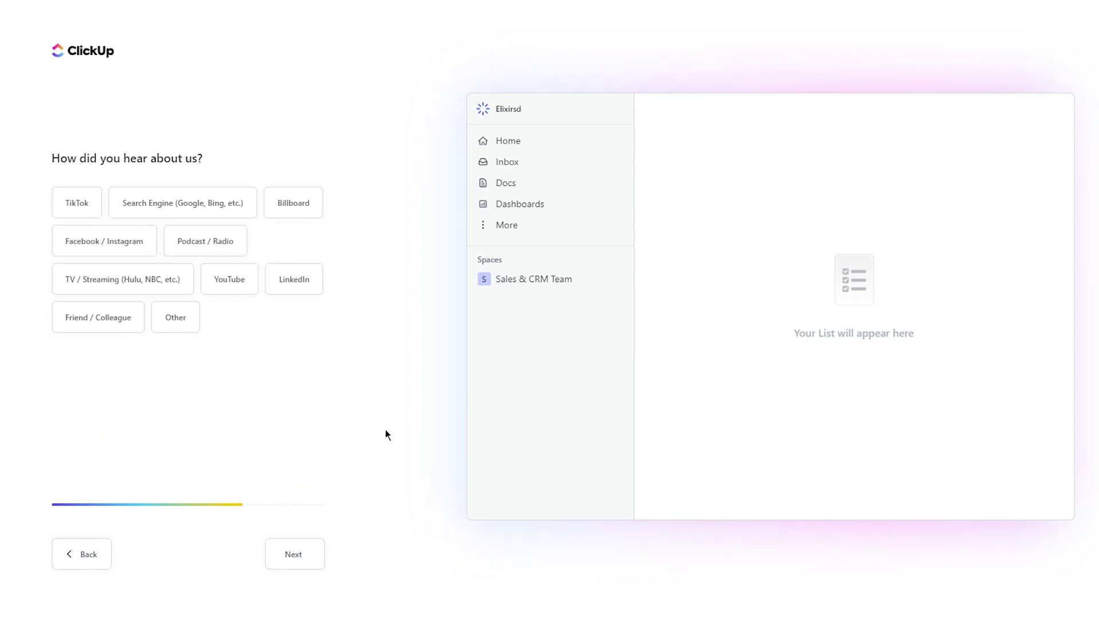
Answer Facebook / Instagram as the referral source and keep the list name My first project
left_click(78, 252)
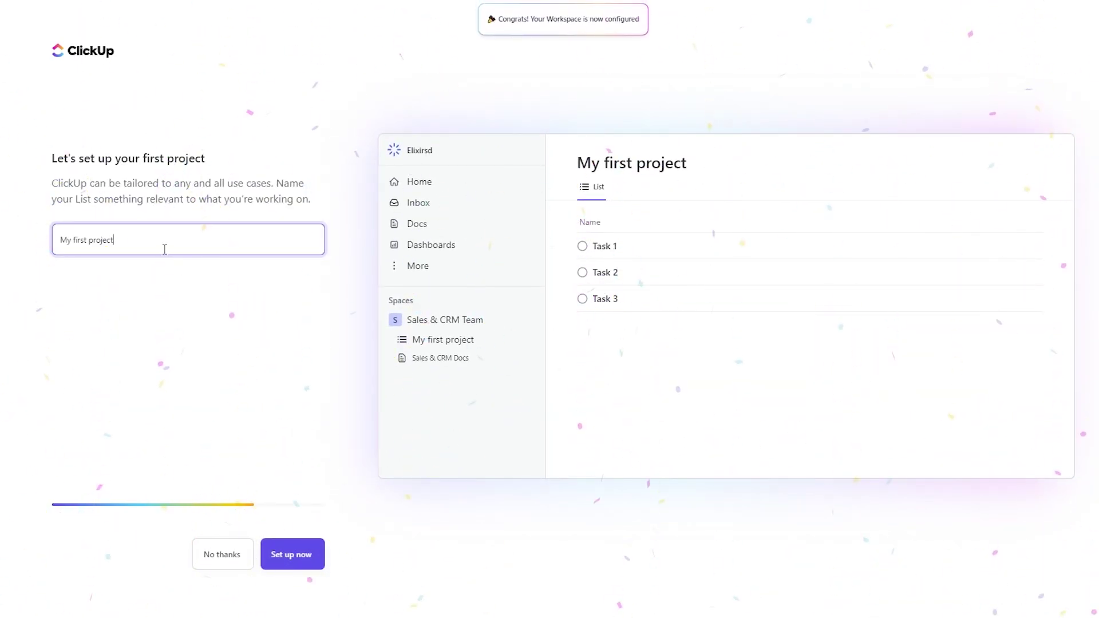
left_click_drag(164, 243, 40, 264)
key("End")
left_click(300, 561)
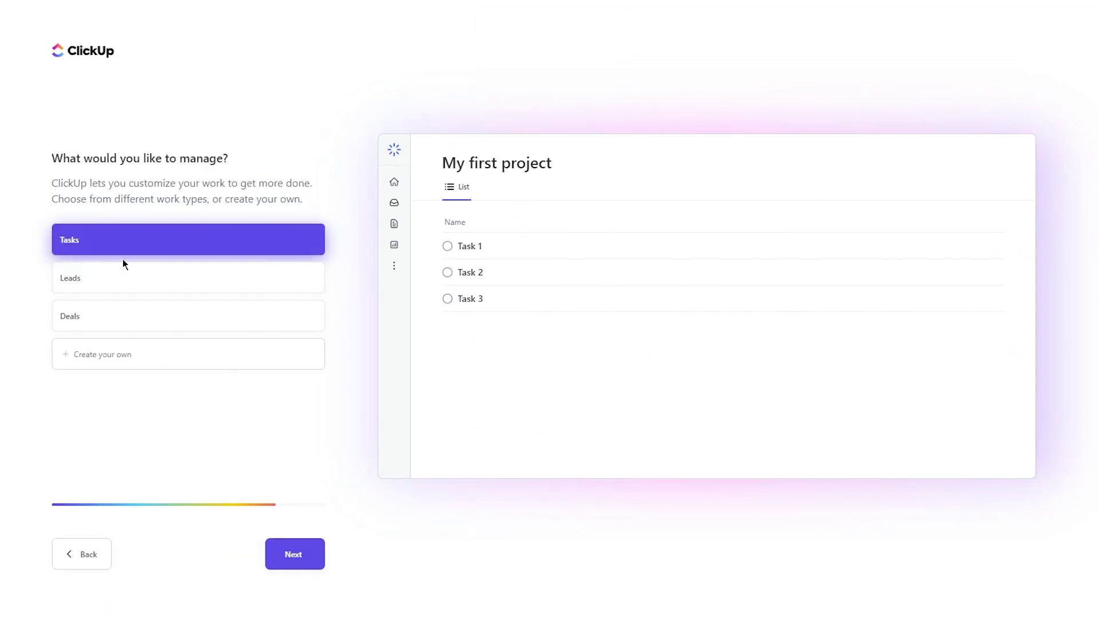
Choose Tasks as the work type, accepting default task names, statuses and fields
left_click(123, 277)
left_click(145, 324)
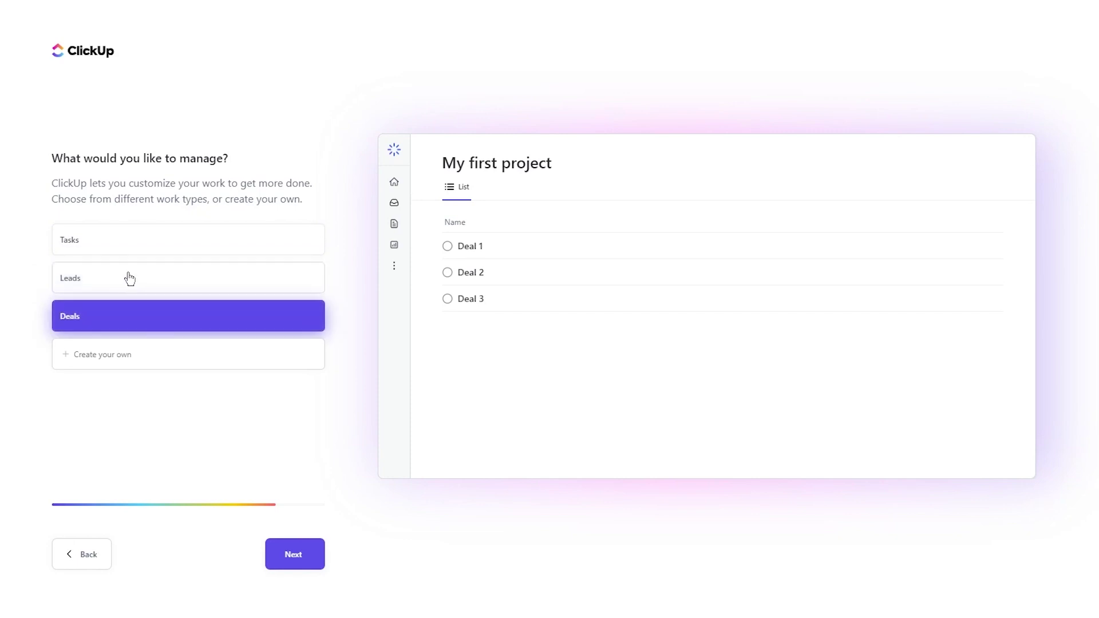
left_click(102, 255)
left_click(309, 554)
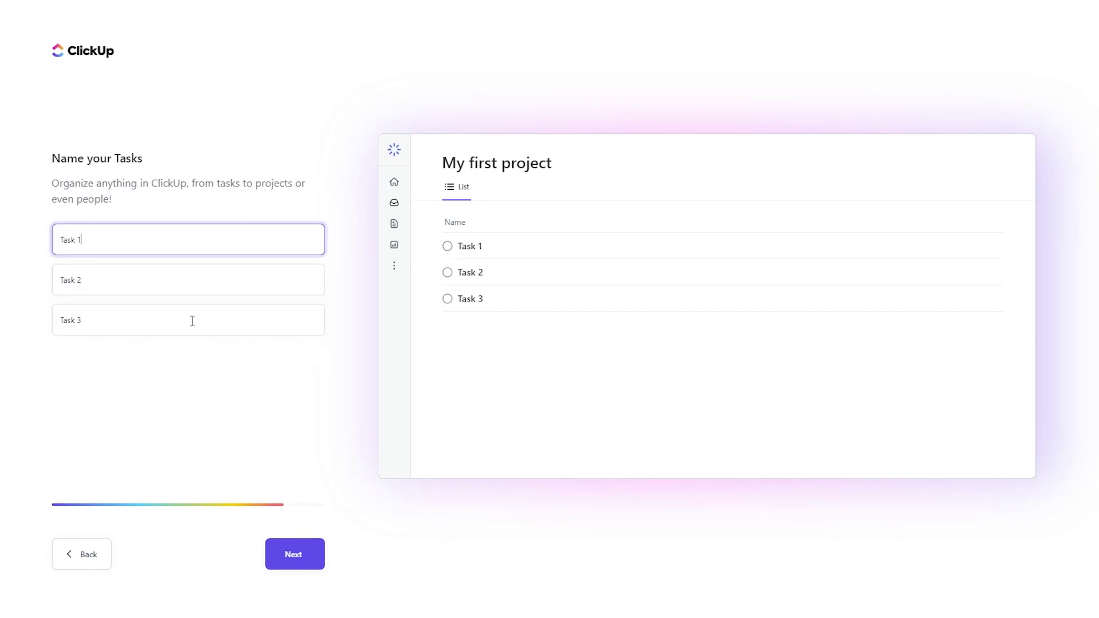
left_click(307, 547)
left_click(307, 549)
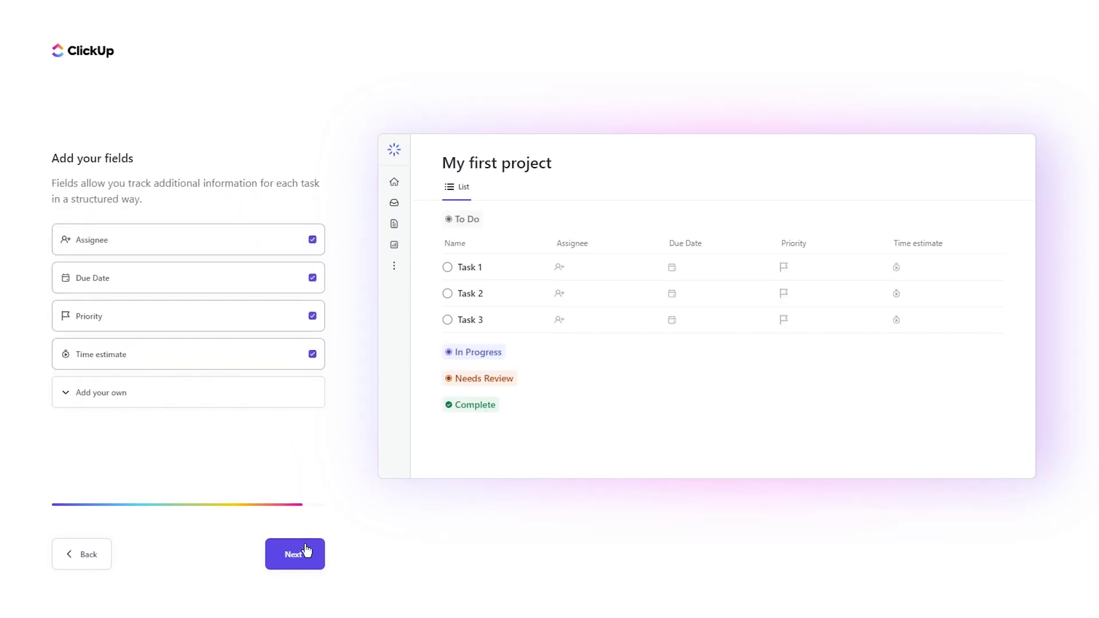
left_click(307, 549)
left_click(304, 550)
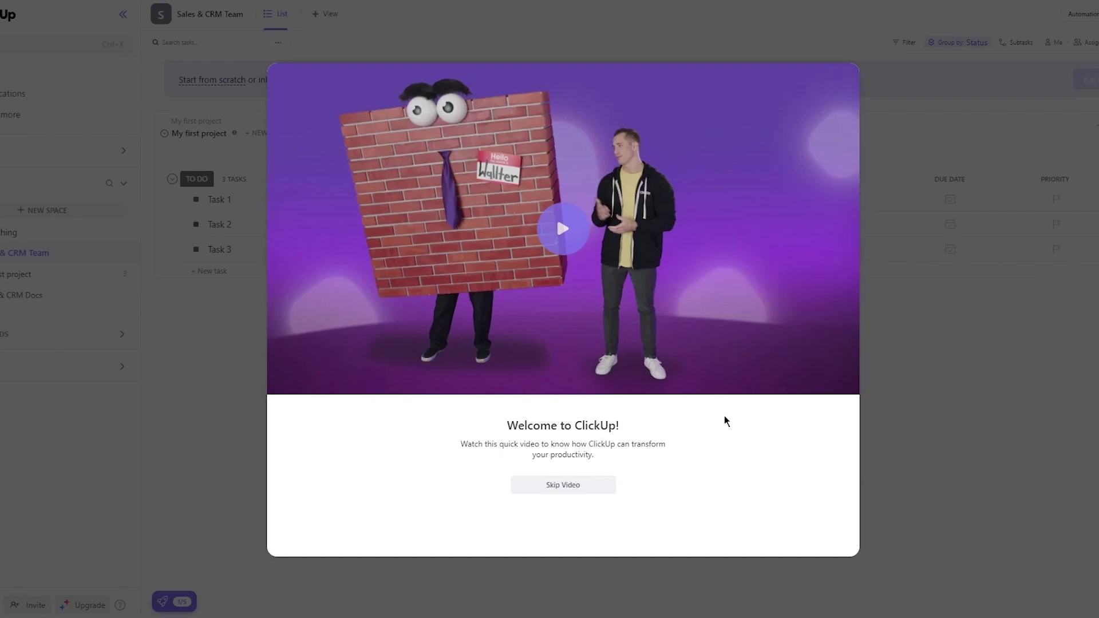
Skip the welcome video and close the Getting started checklist
left_click(592, 495)
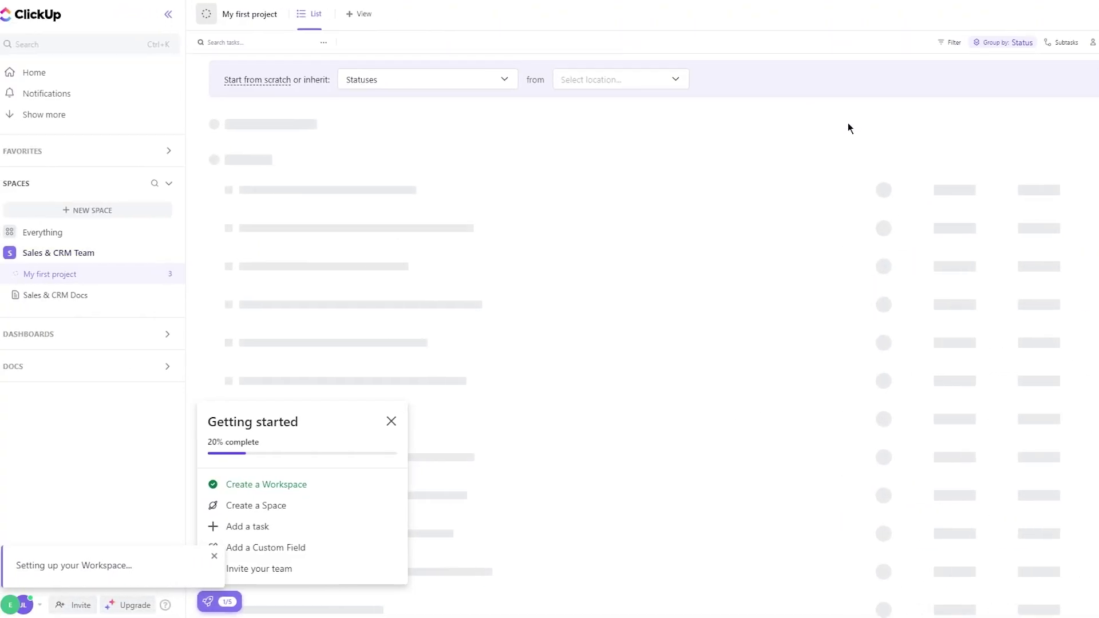
left_click(398, 423)
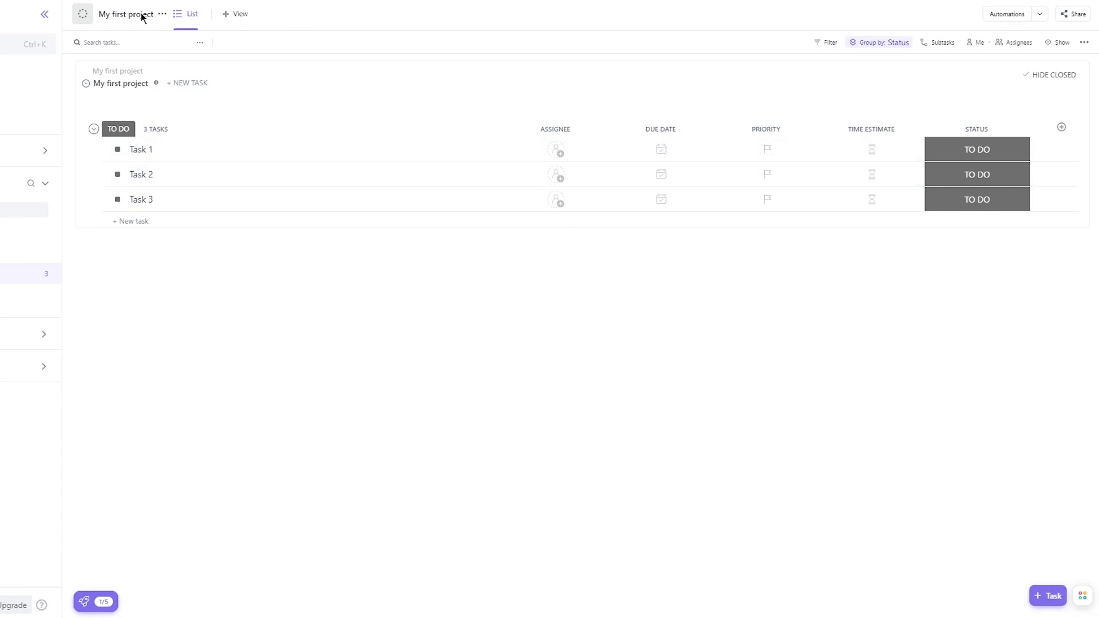
Add a new task named Sales Meeting to My first project
left_click(162, 14)
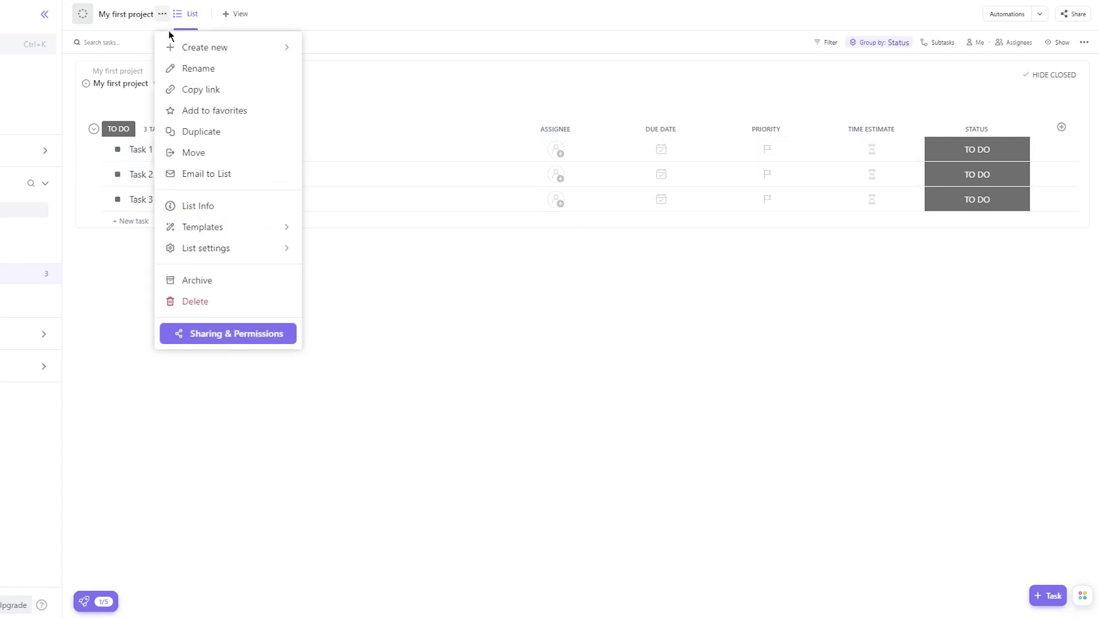
left_click(190, 69)
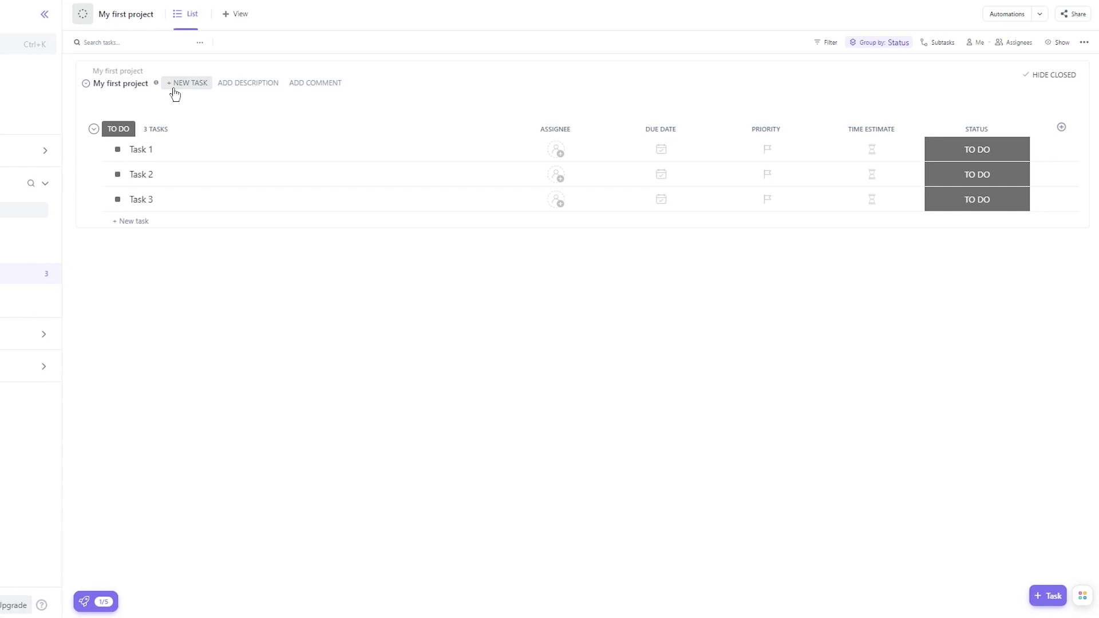
left_click(187, 84)
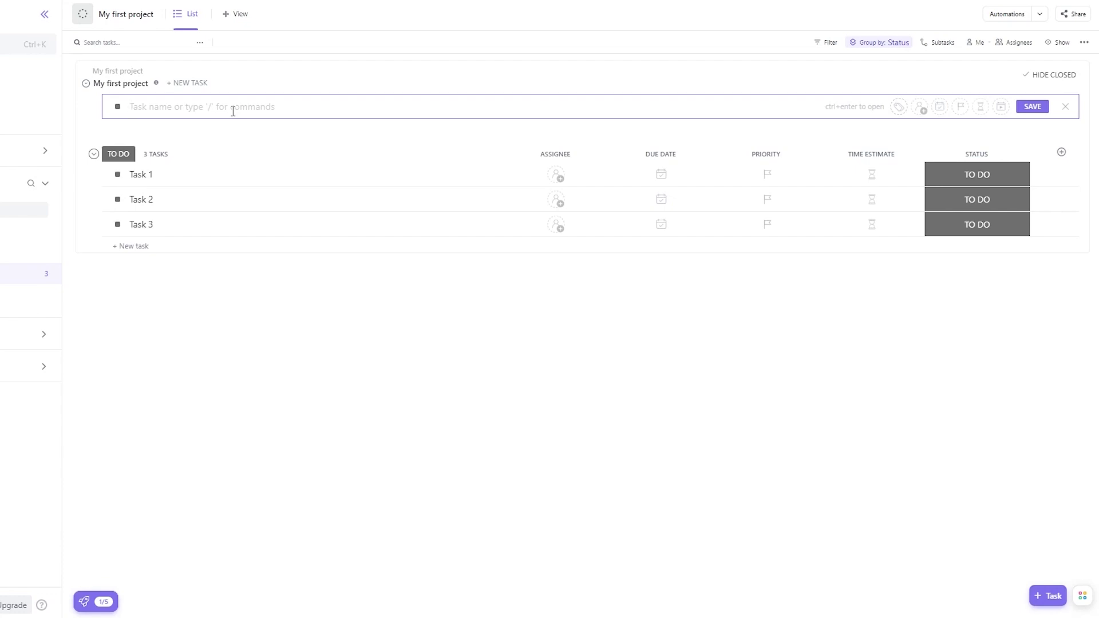
type("Sales Meeting")
left_click(1034, 106)
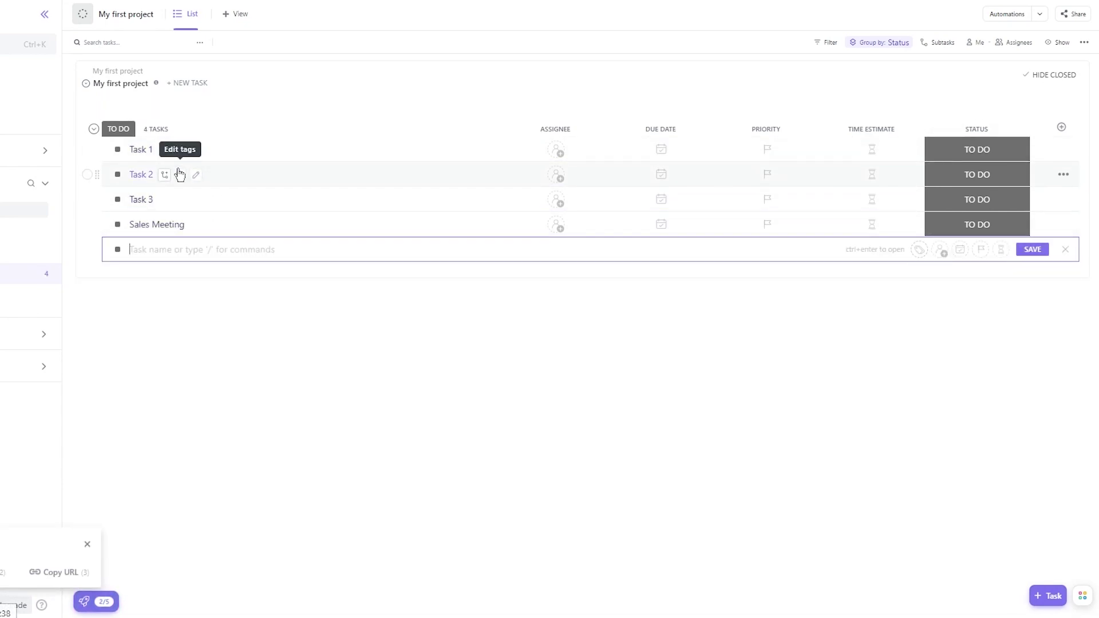
Rename Task 1, Task 2 and Task 3 to CRM, Coding and Trello Integration
left_click(196, 150)
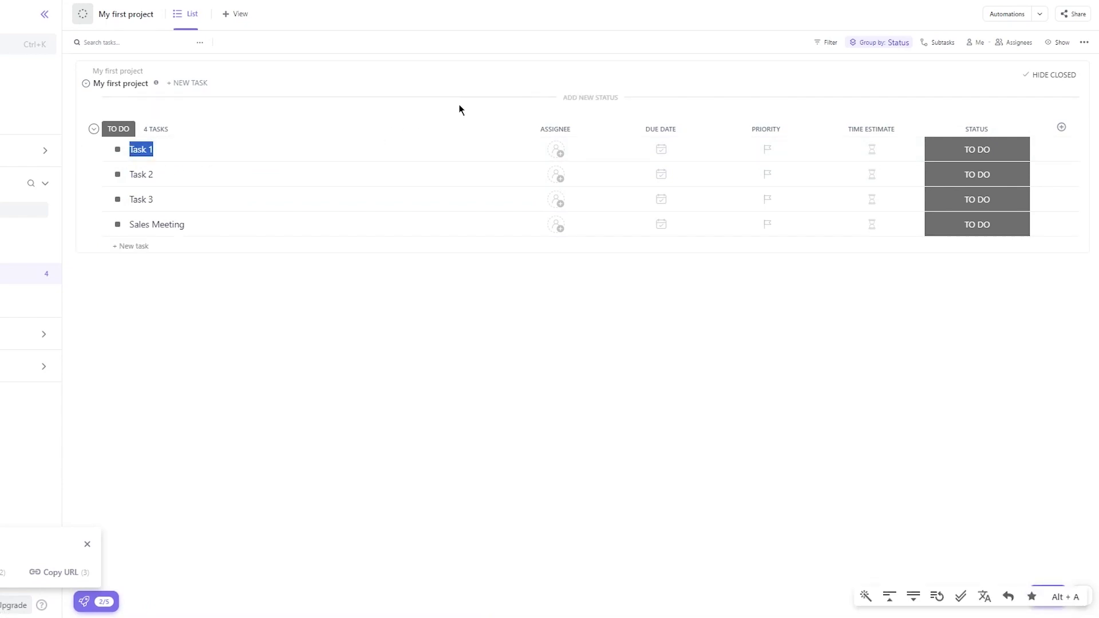
type("CRM")
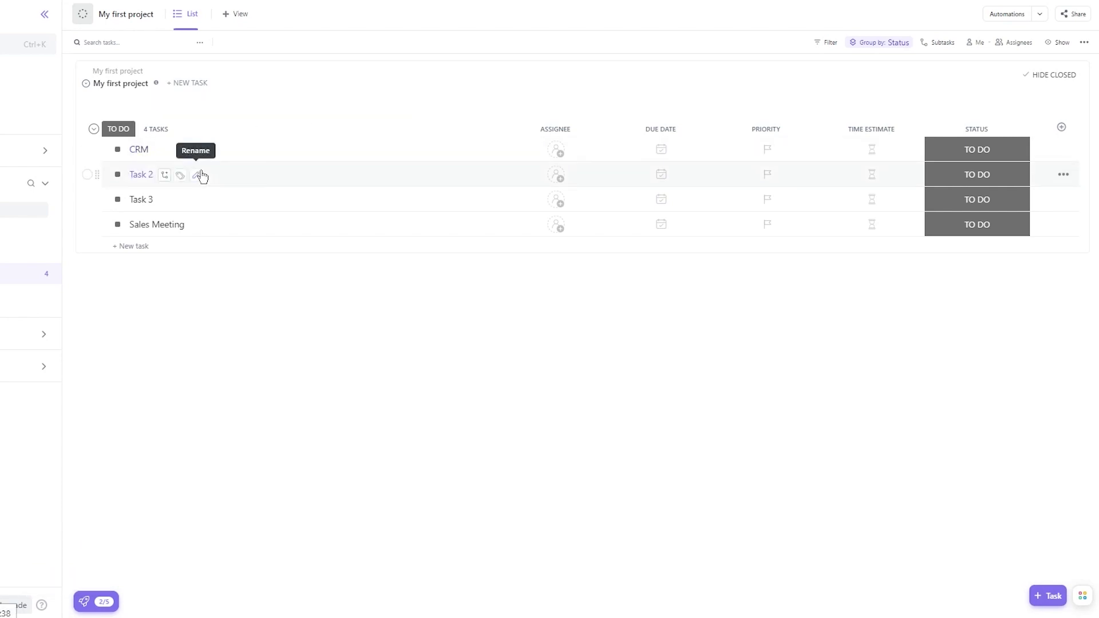
left_click(199, 175)
left_click_drag(219, 170, 121, 174)
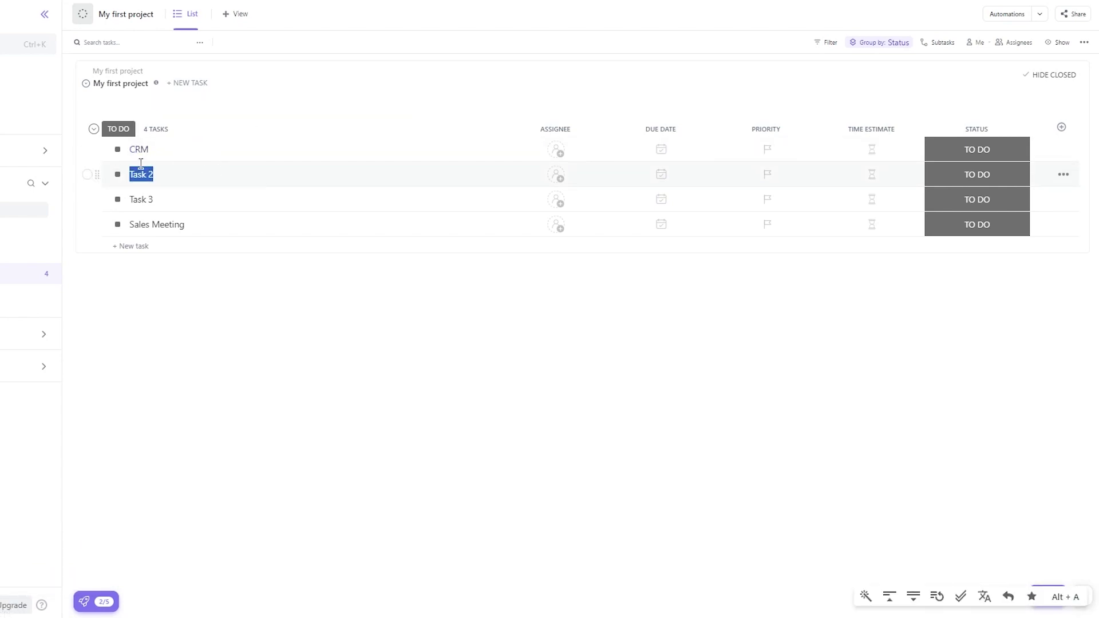
type("Cod")
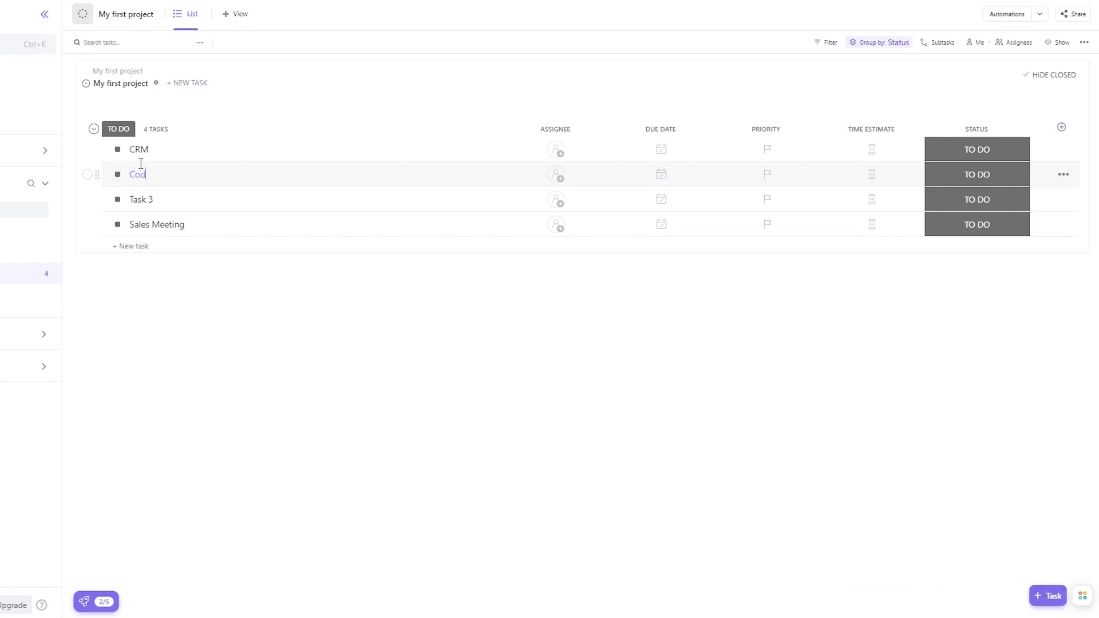
type("ing")
key("Return")
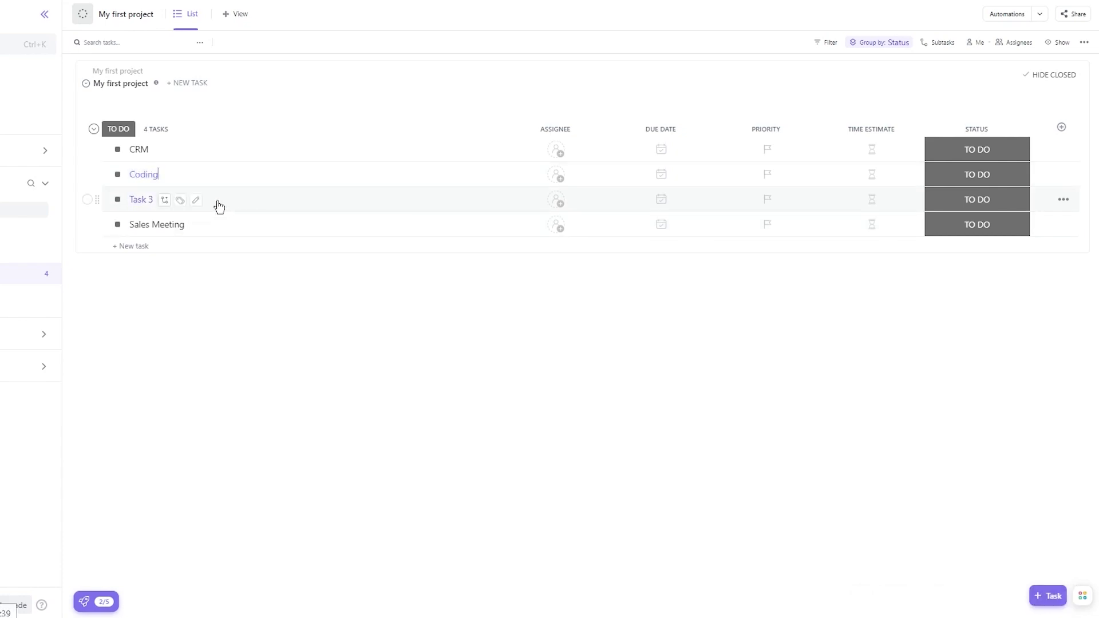
left_click(197, 200)
key("ctrl+a")
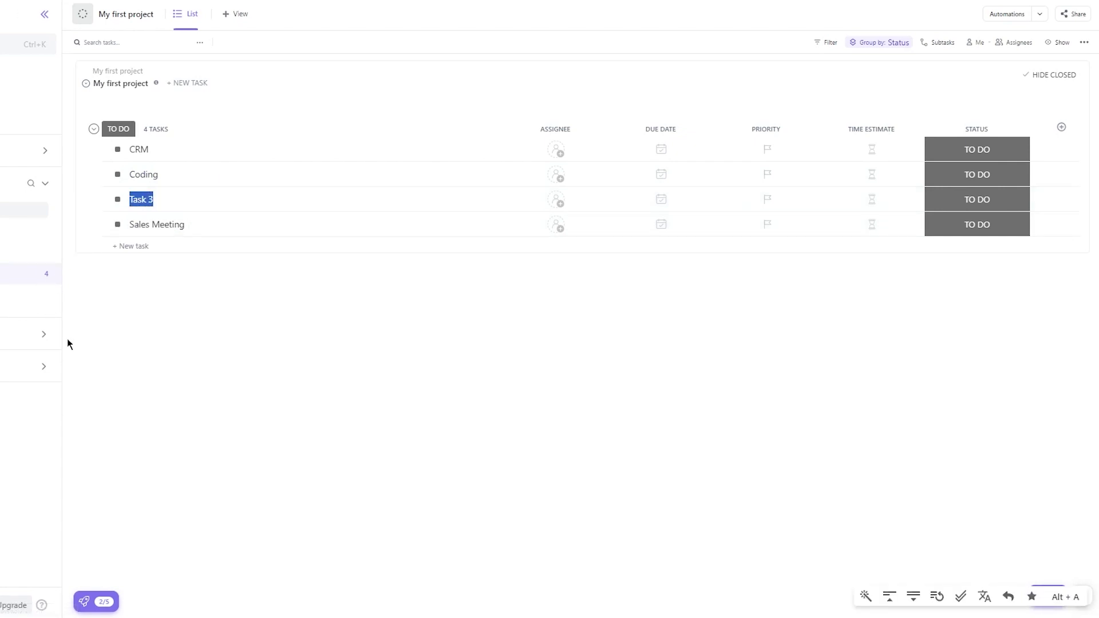
type("Tre")
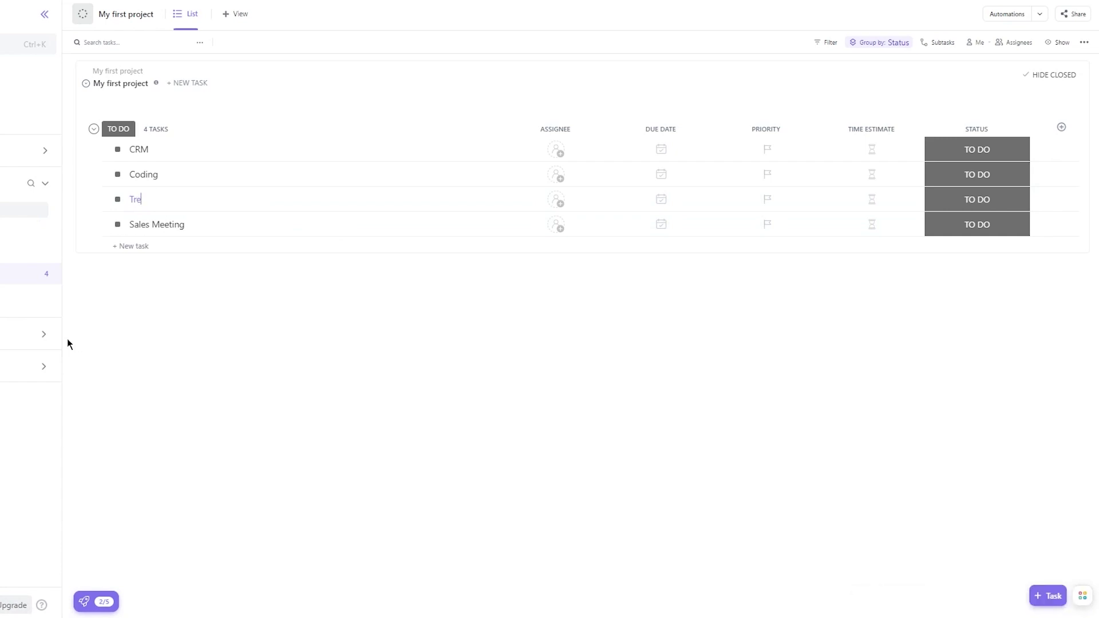
type("llo Integration")
key("Return")
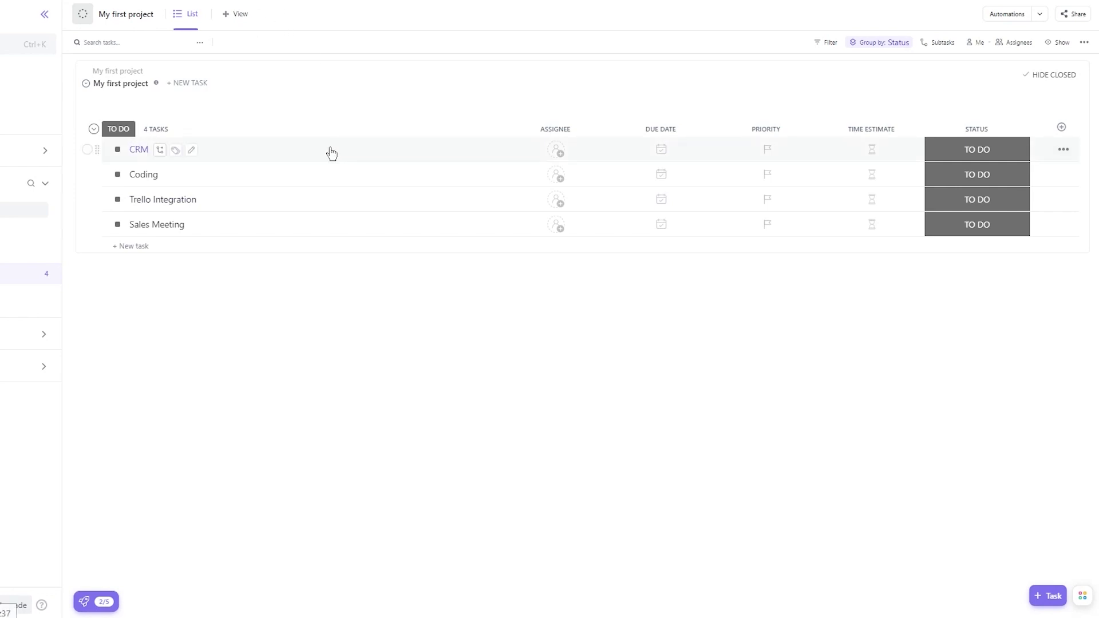
left_click(277, 150)
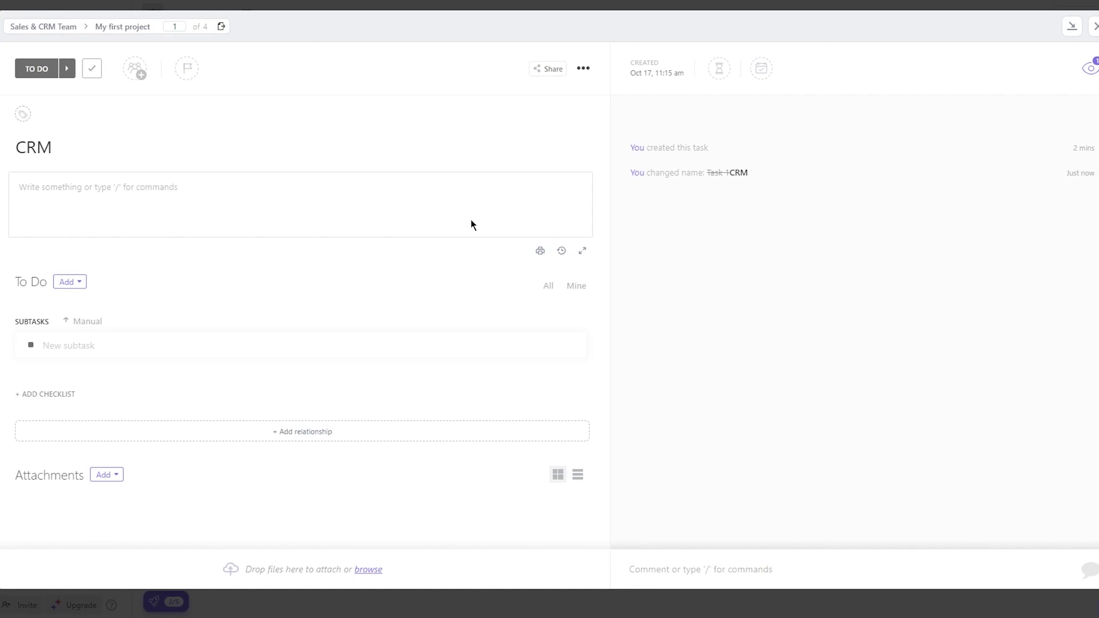
left_click(273, 186)
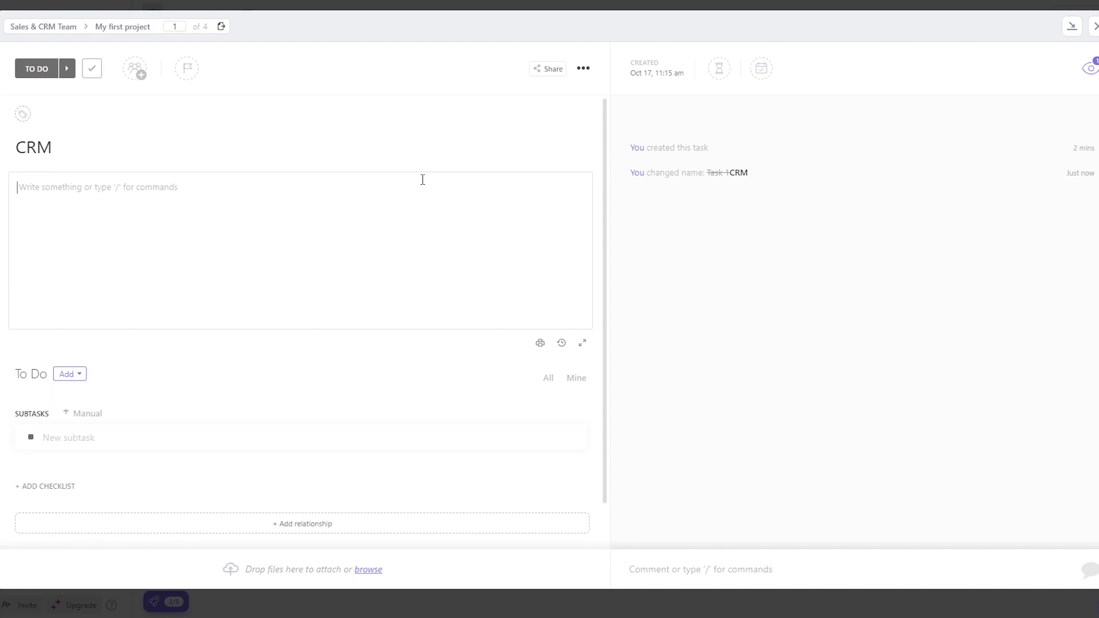
scroll(372, 179, "down", 1)
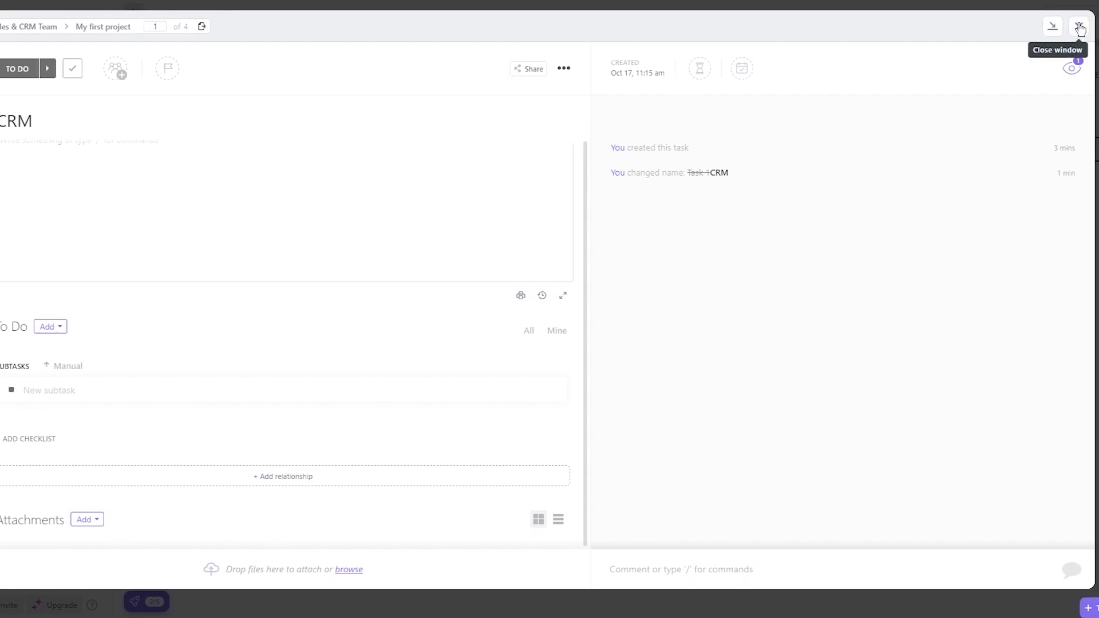
left_click(1079, 27)
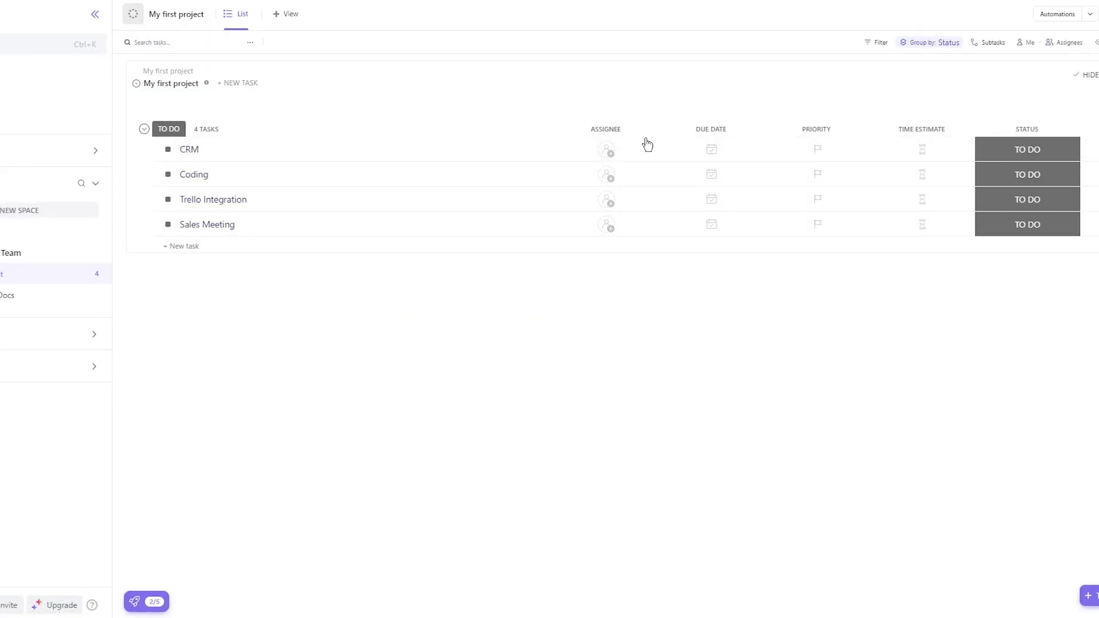
Assign the CRM task to yourself and set its due date to 18 October
left_click(609, 150)
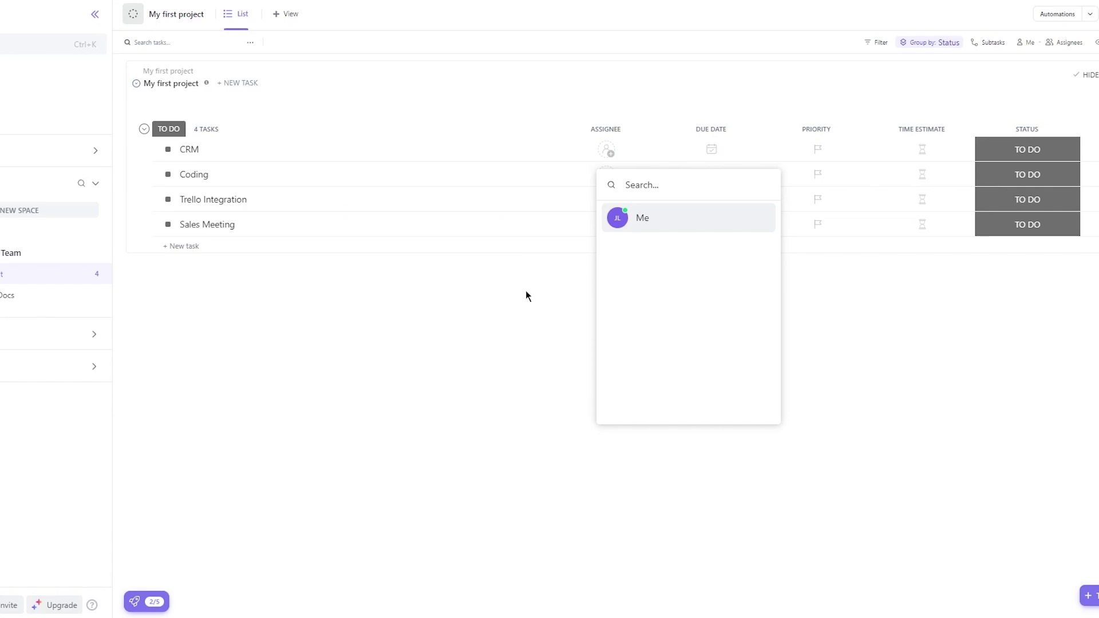
left_click(662, 222)
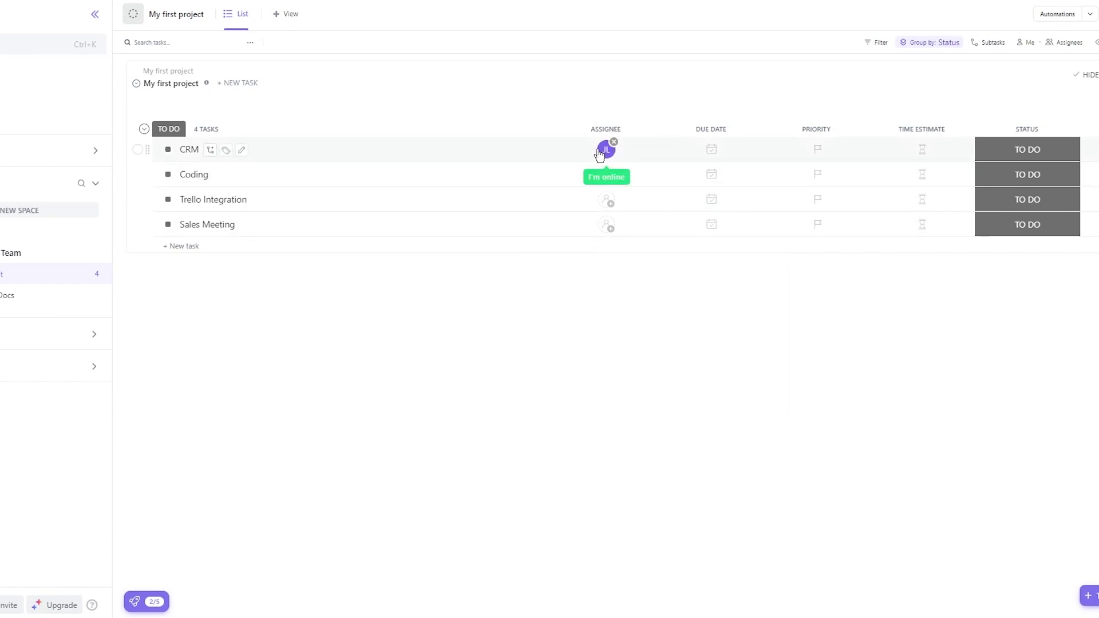
left_click(713, 149)
left_click(866, 293)
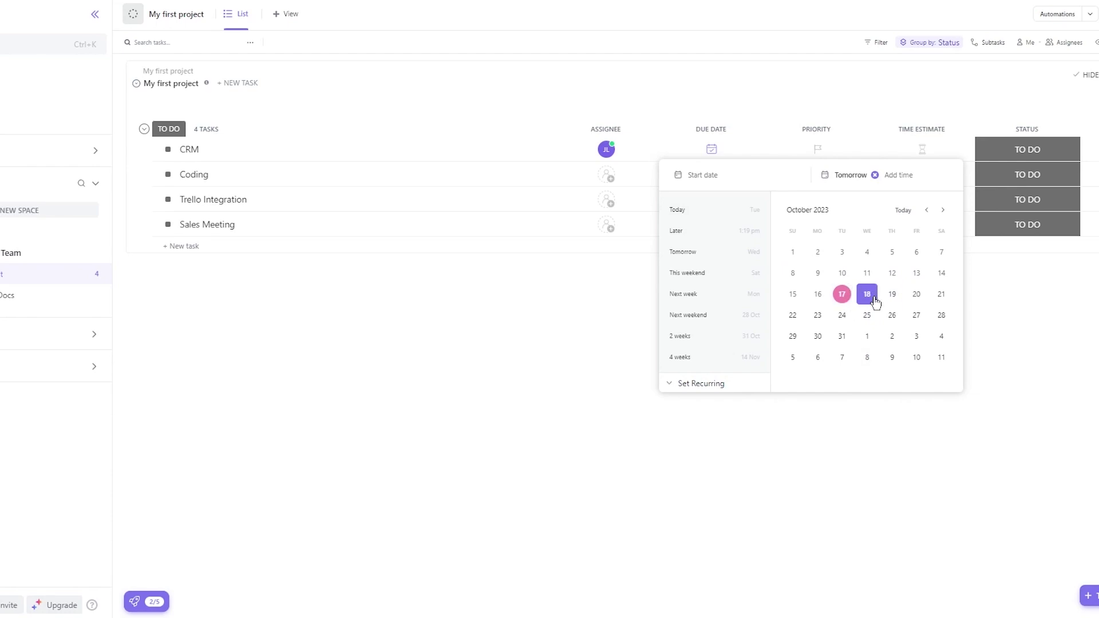
left_click(881, 431)
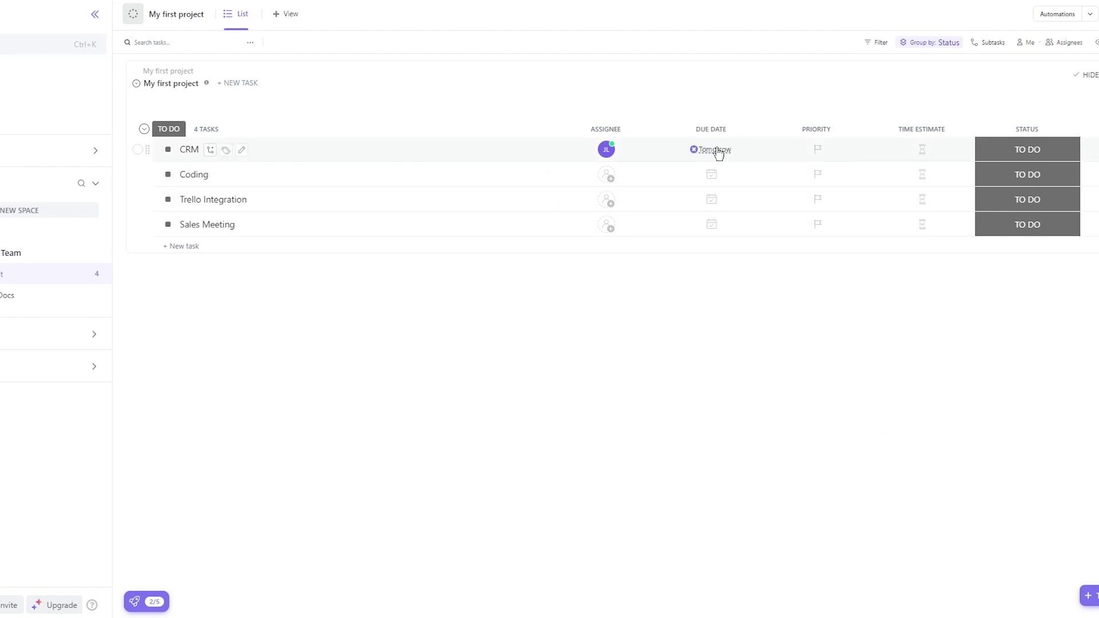
left_click(713, 150)
left_click(586, 353)
Set CRM's priority to Urgent, leaving its time estimate empty
left_click(816, 150)
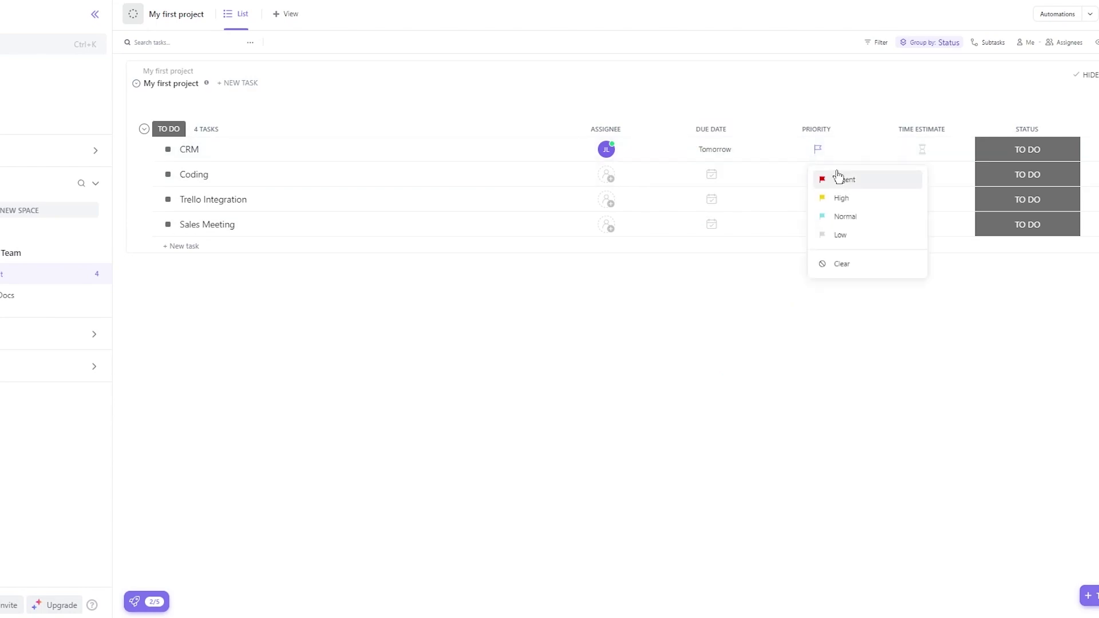
left_click(836, 178)
left_click(826, 150)
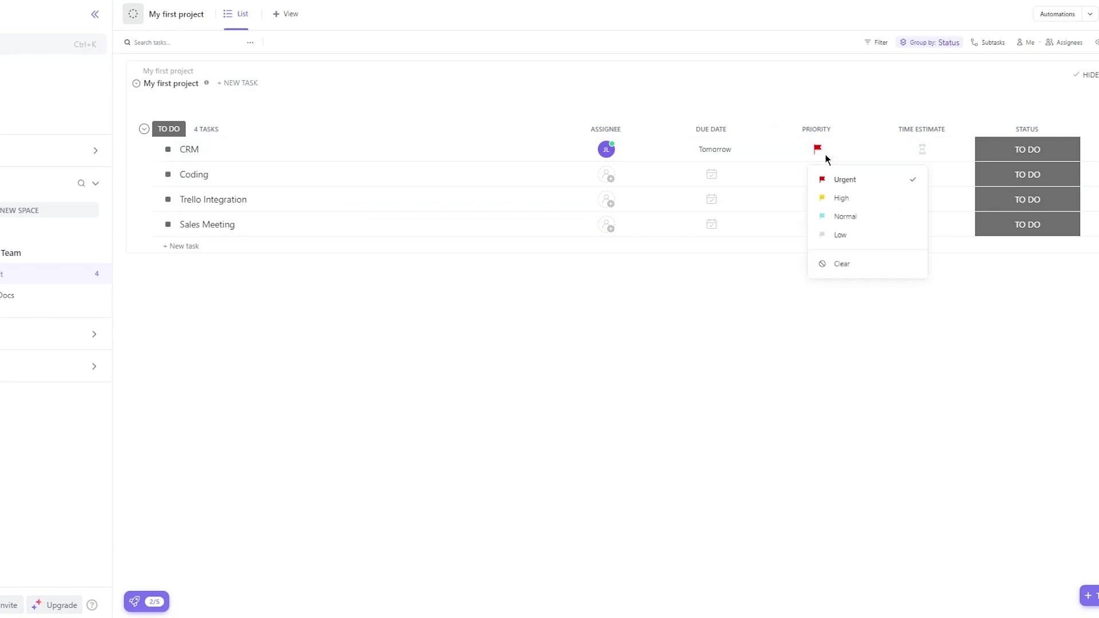
left_click(862, 394)
left_click(921, 152)
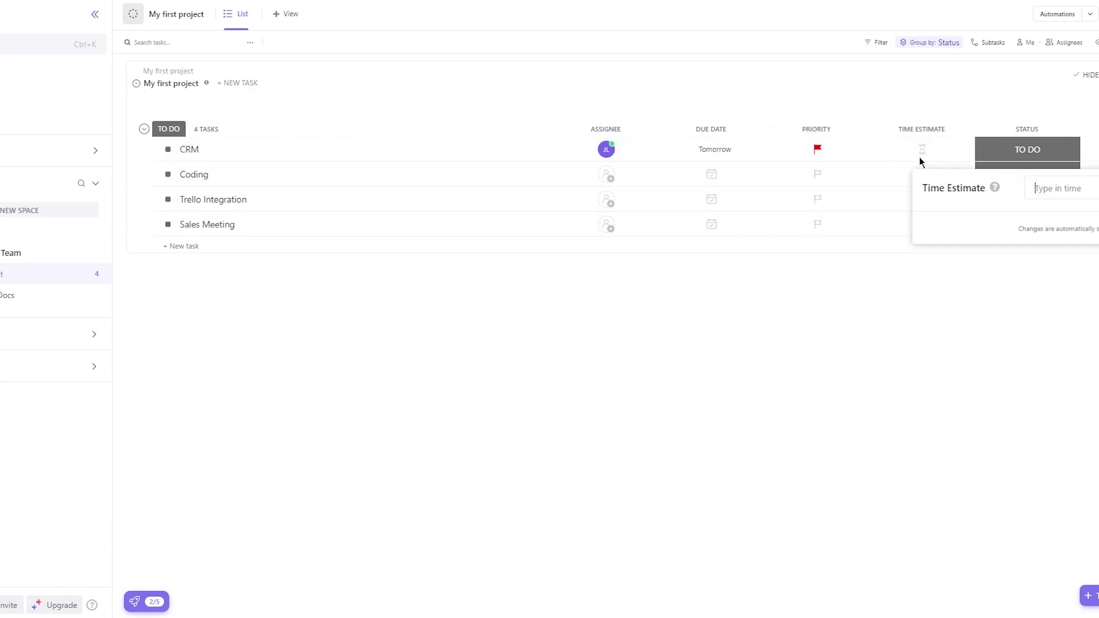
left_click(953, 309)
left_click(924, 149)
left_click(920, 269)
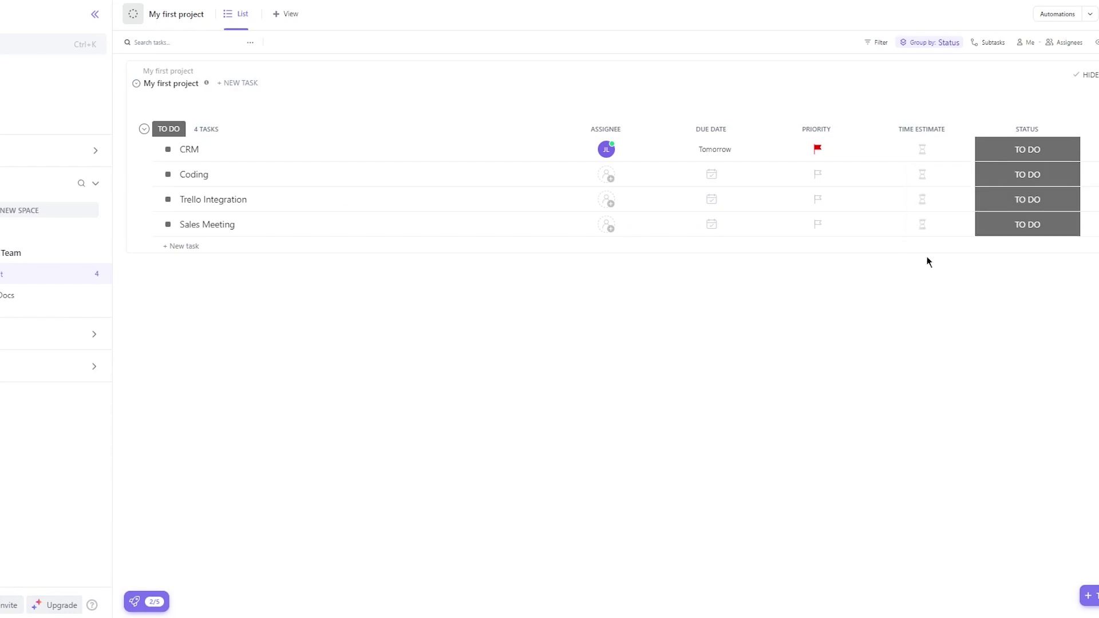
Mark CRM as Complete and begin adding a new view to the project
left_click(1016, 150)
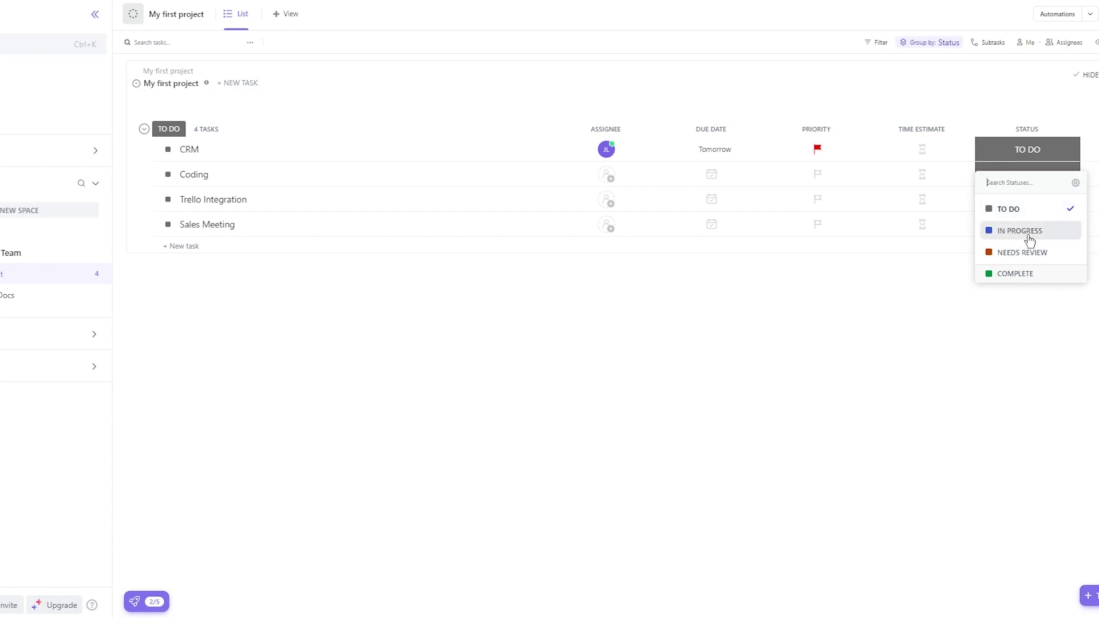
left_click(1029, 274)
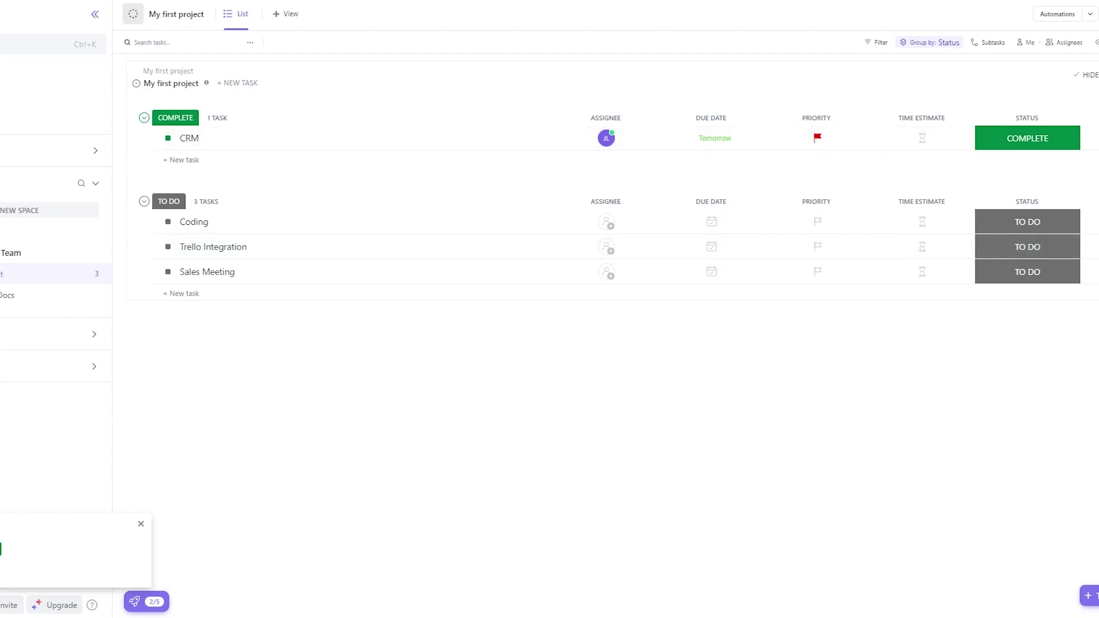
left_click(285, 15)
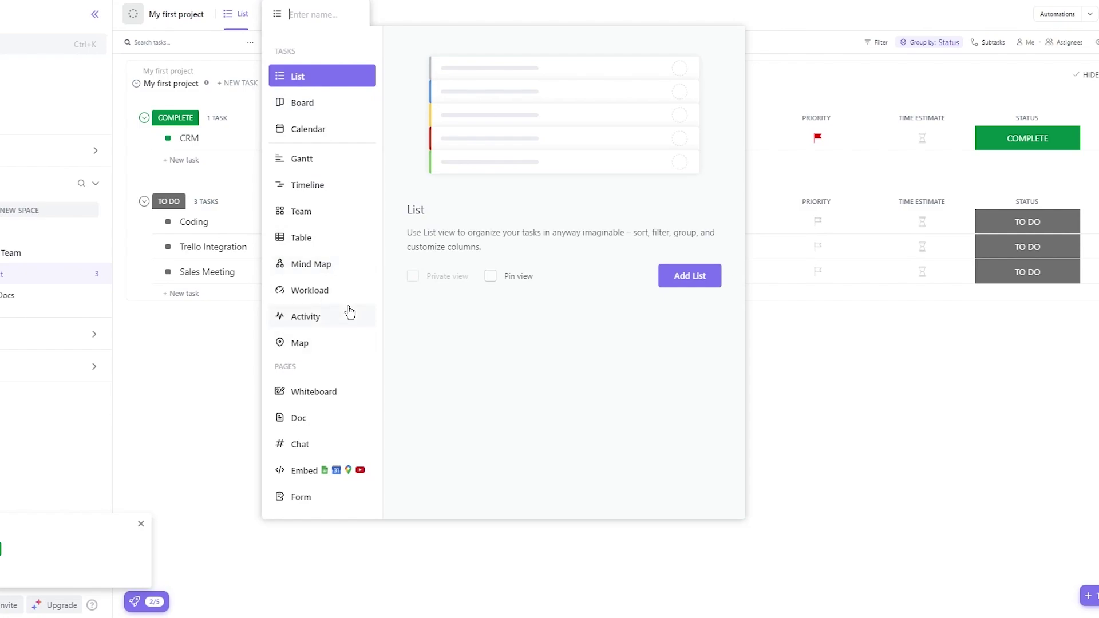
Add a Board view to My first project and move the Coding card into Needs Review
left_click(332, 103)
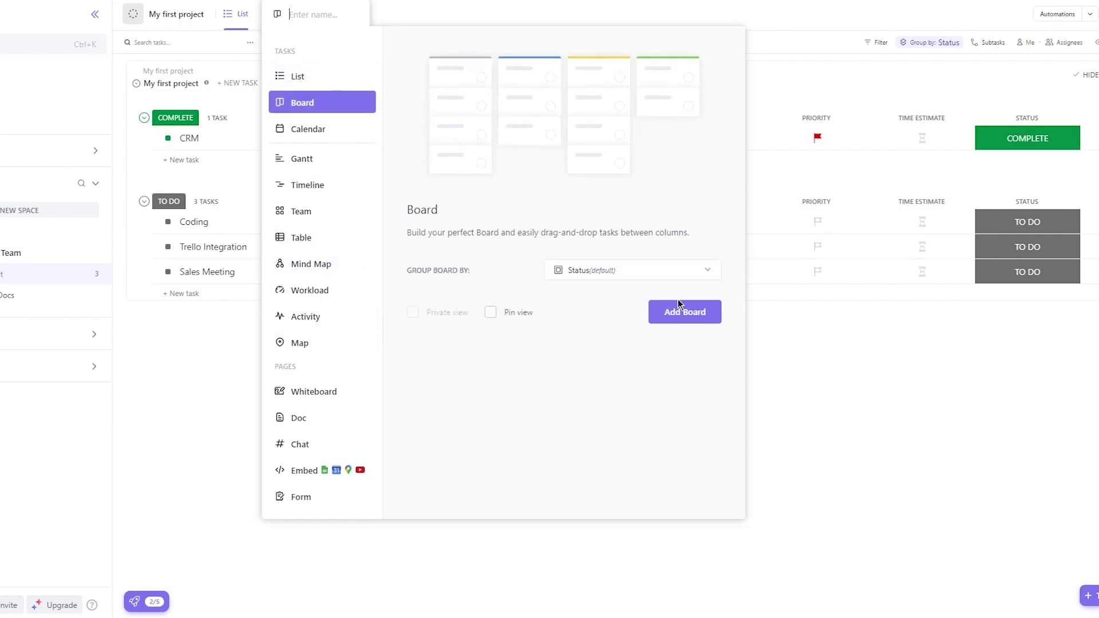
left_click(674, 317)
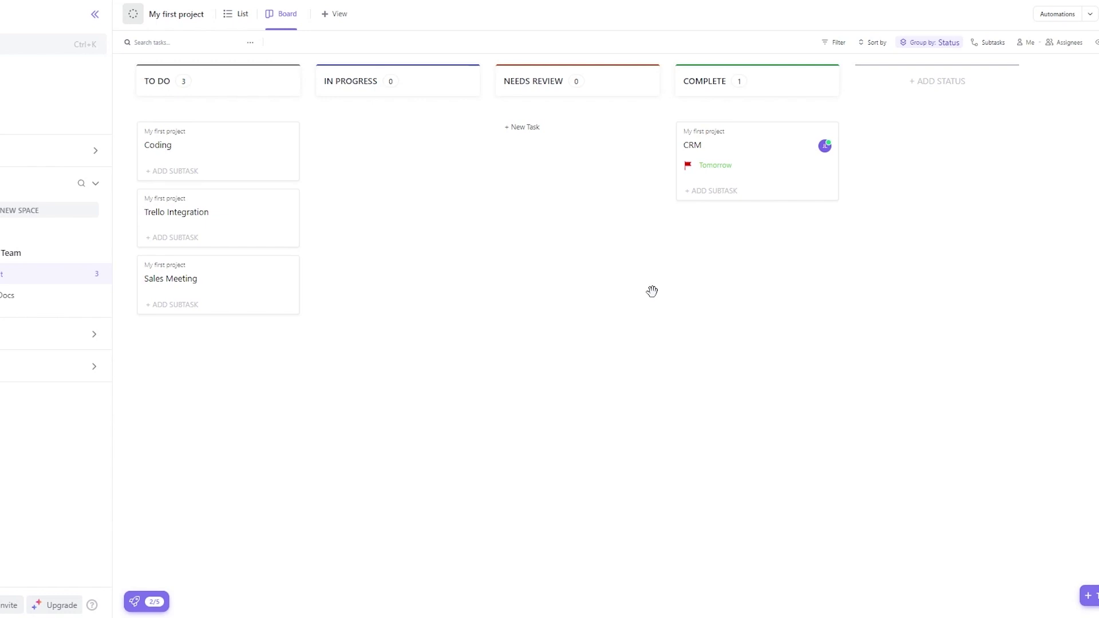
left_click_drag(206, 152, 526, 146)
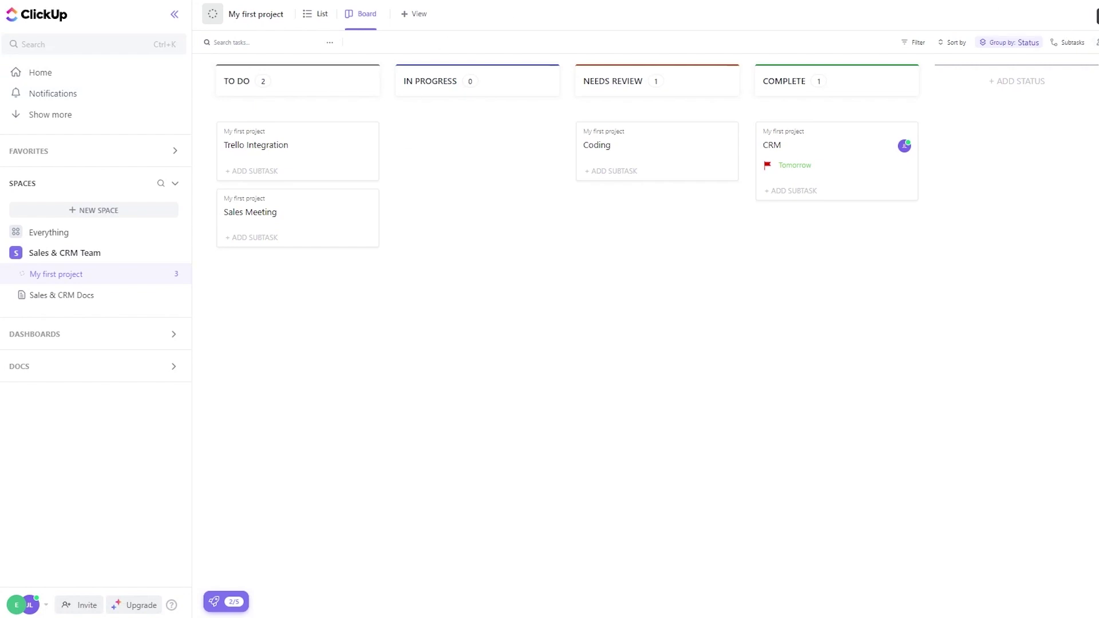
Switch to the Home page and cancel the Invite people dialog without inviting anyone
left_click(51, 74)
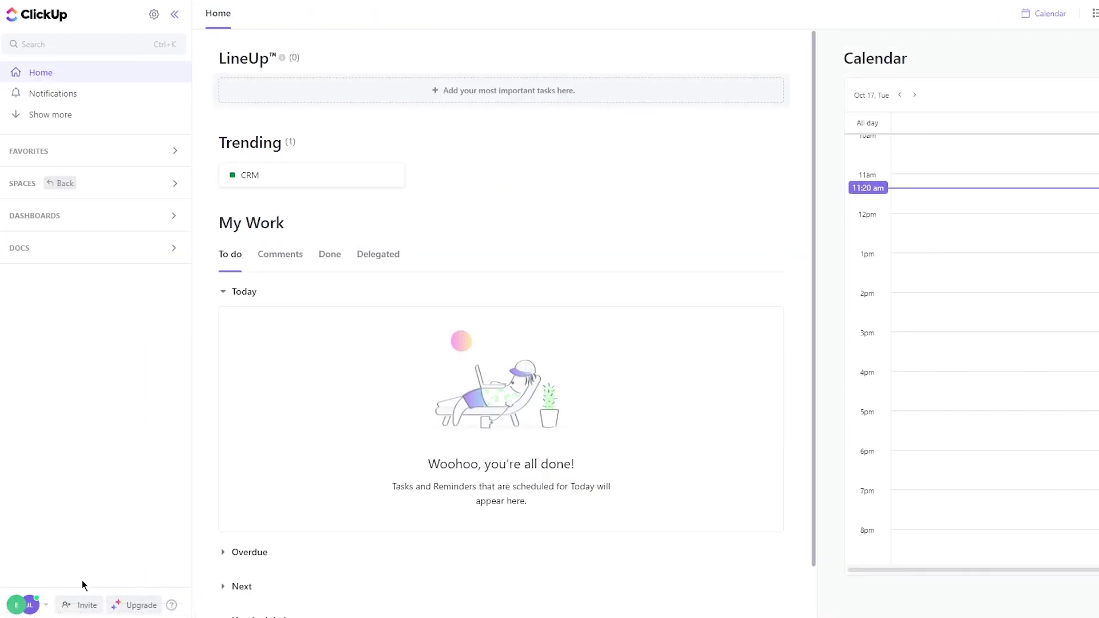
left_click(80, 606)
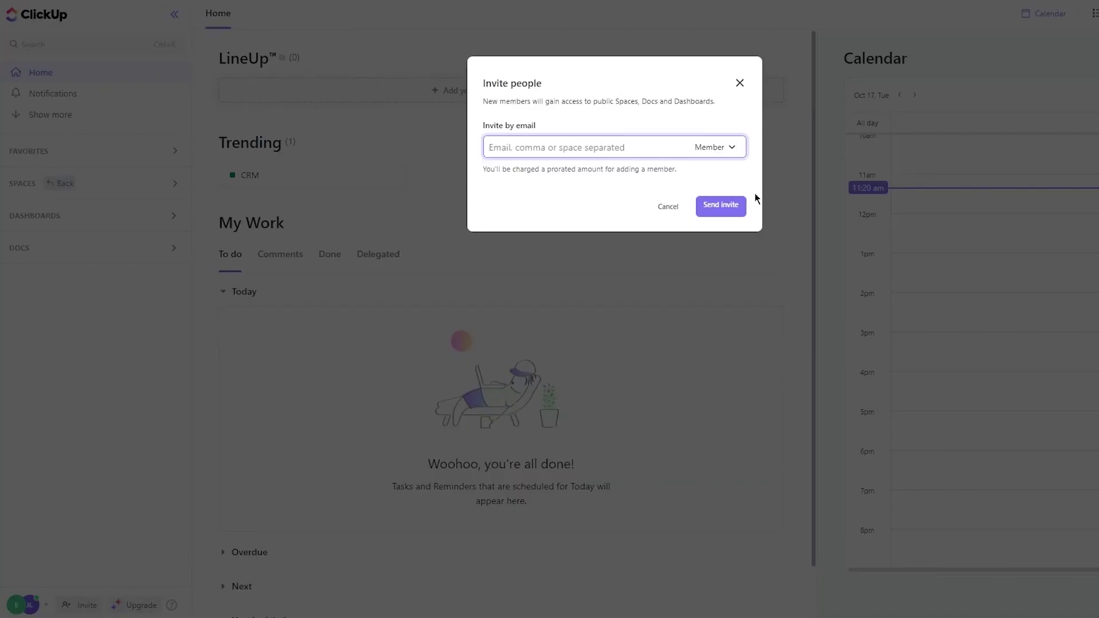
left_click(673, 212)
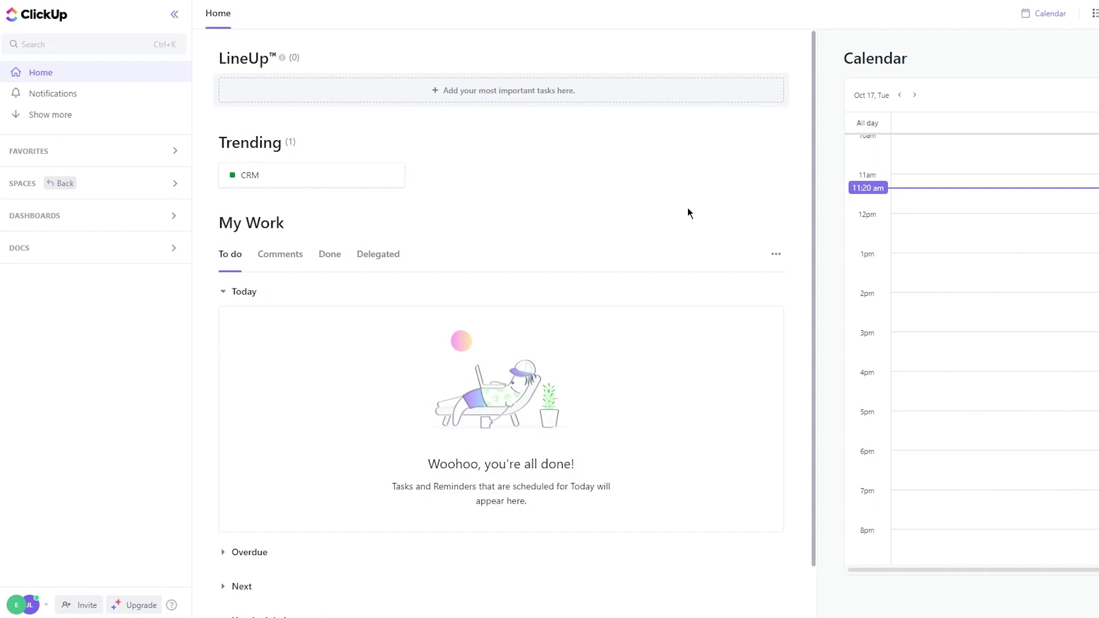